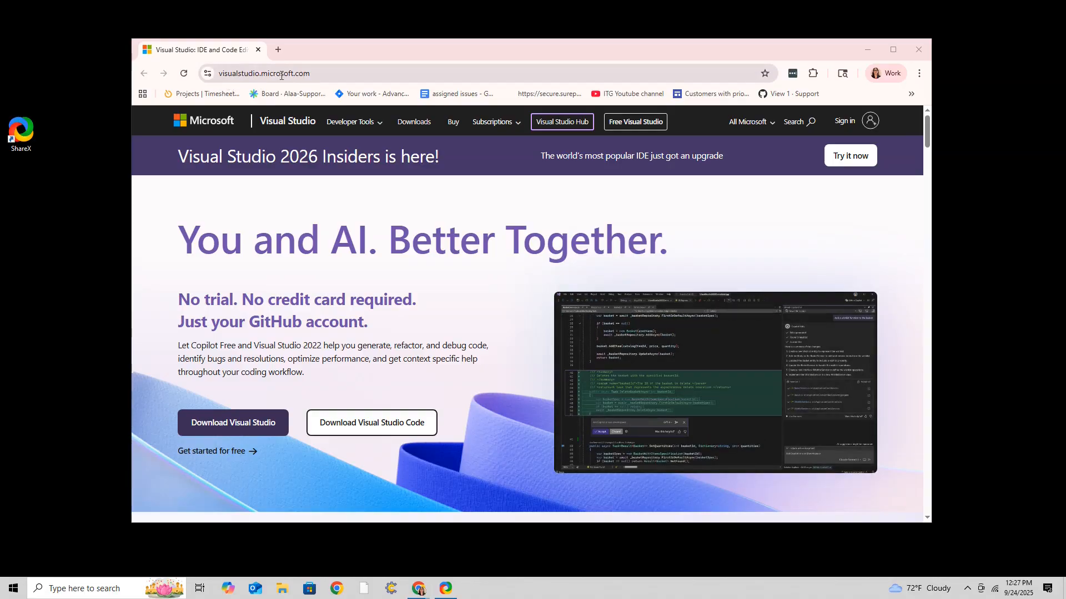
Download the Visual Studio installer from the website, run it, and continue past the setup prompt.
click(250, 428)
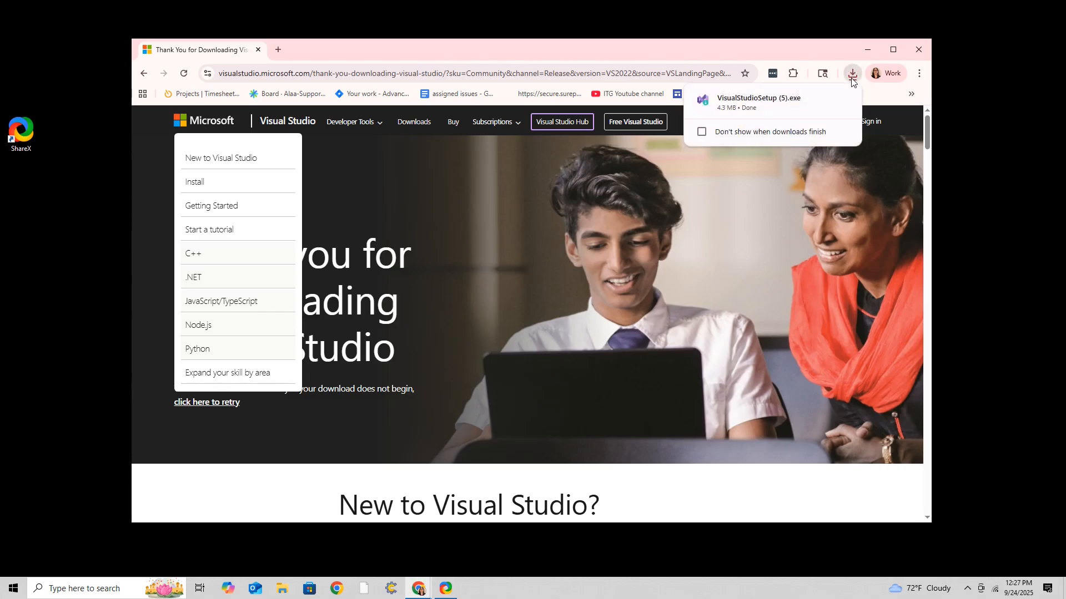
click(760, 101)
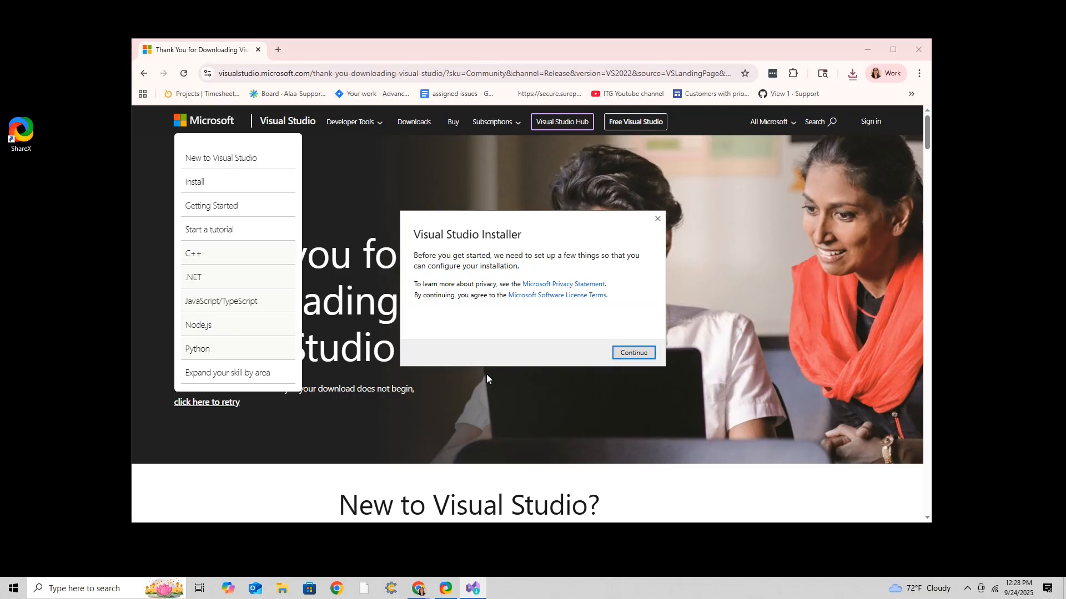
click(635, 354)
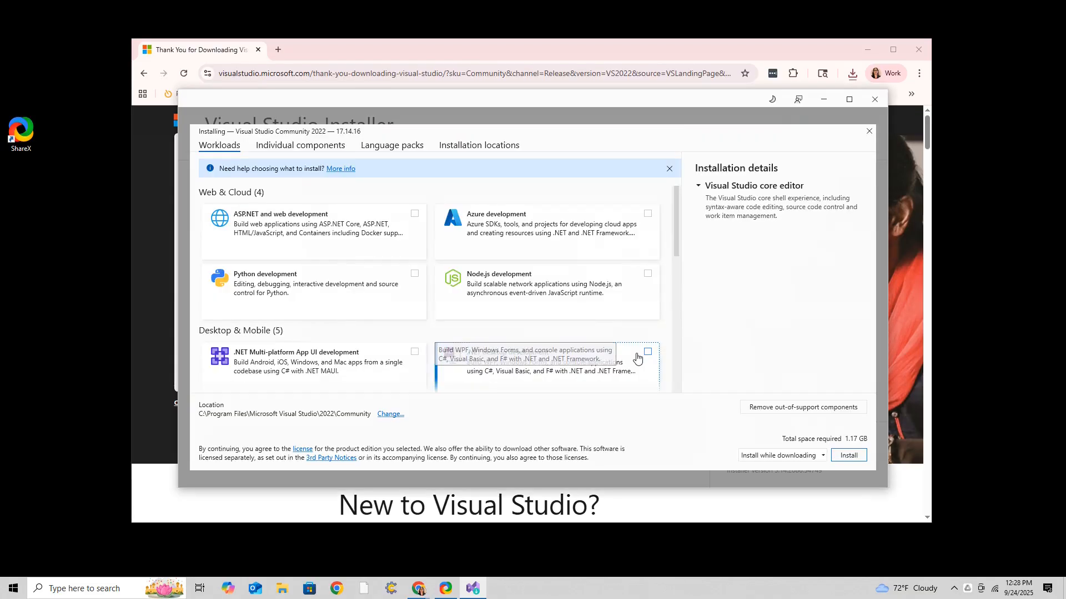
Install Visual Studio Community 2022 with the ASP.NET and web, .NET desktop, and Visual Studio extension development workloads.
click(413, 213)
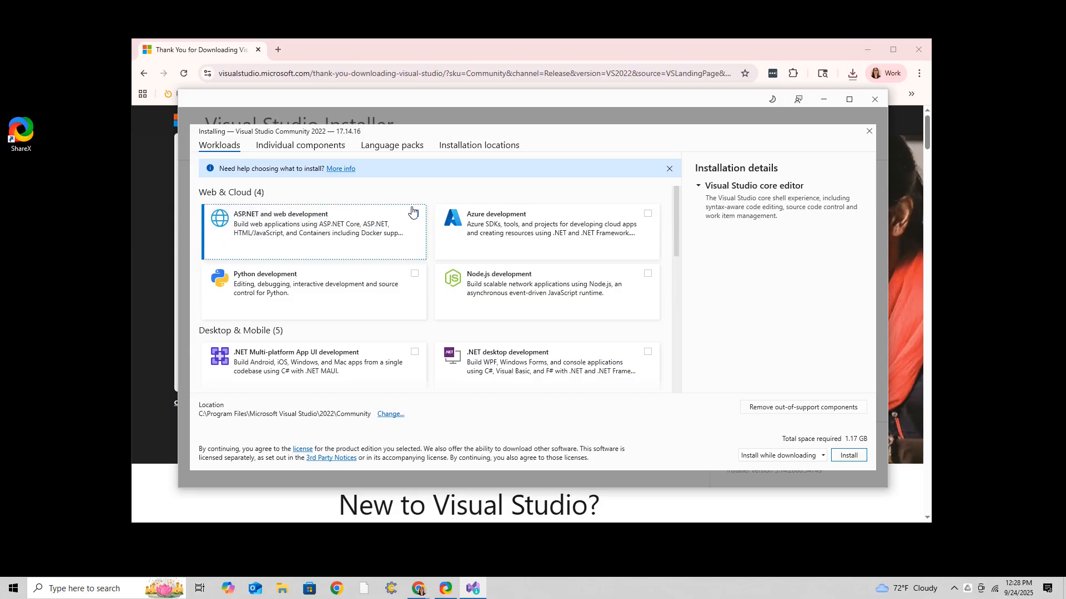
click(647, 353)
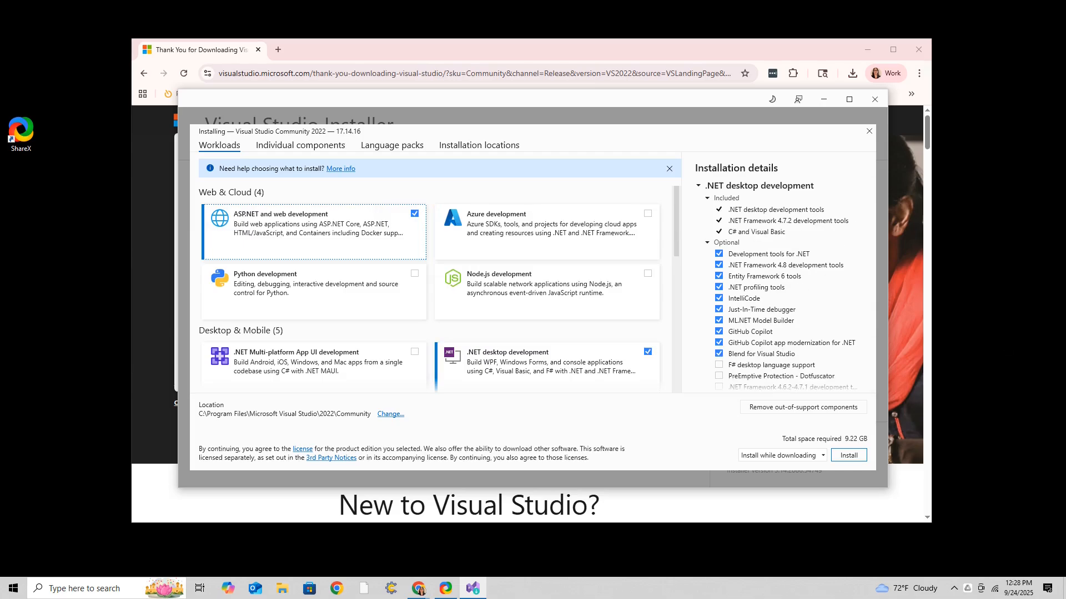
scroll(544, 318, down, 3)
scroll(544, 317, down, 3)
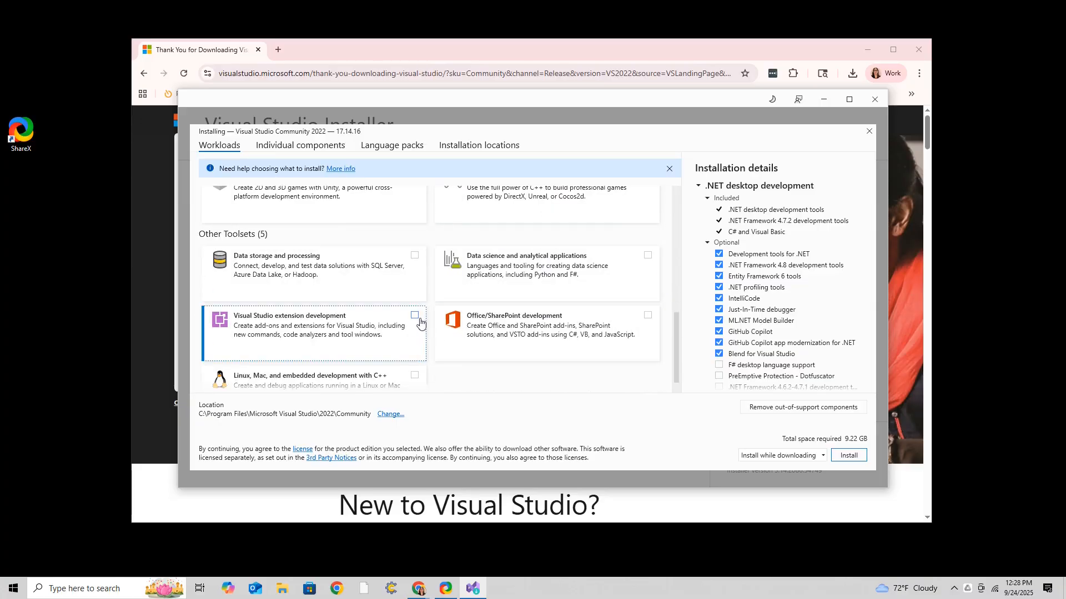
click(413, 316)
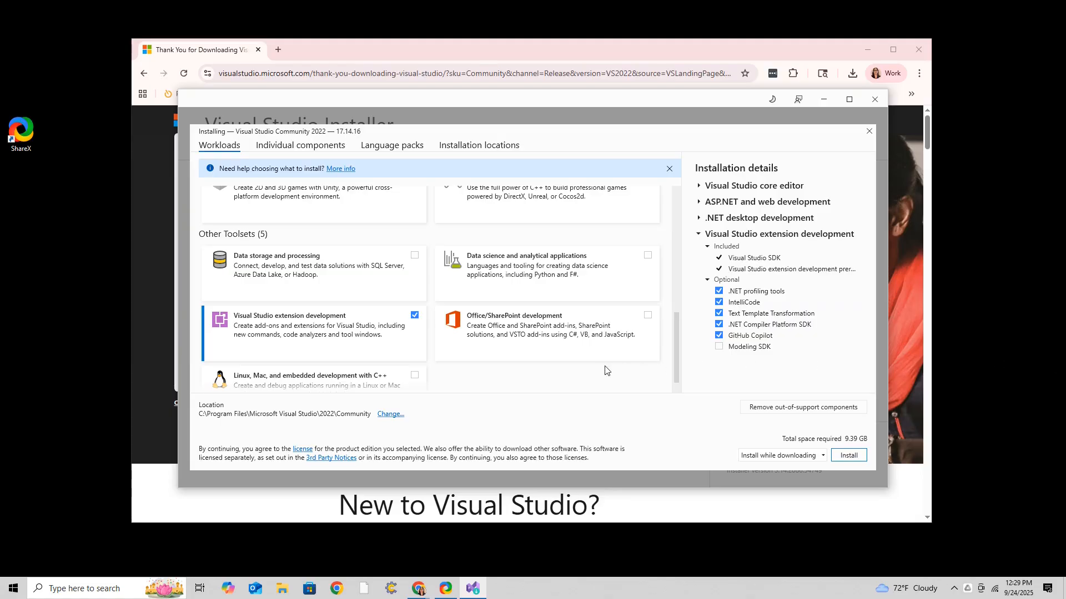
click(559, 365)
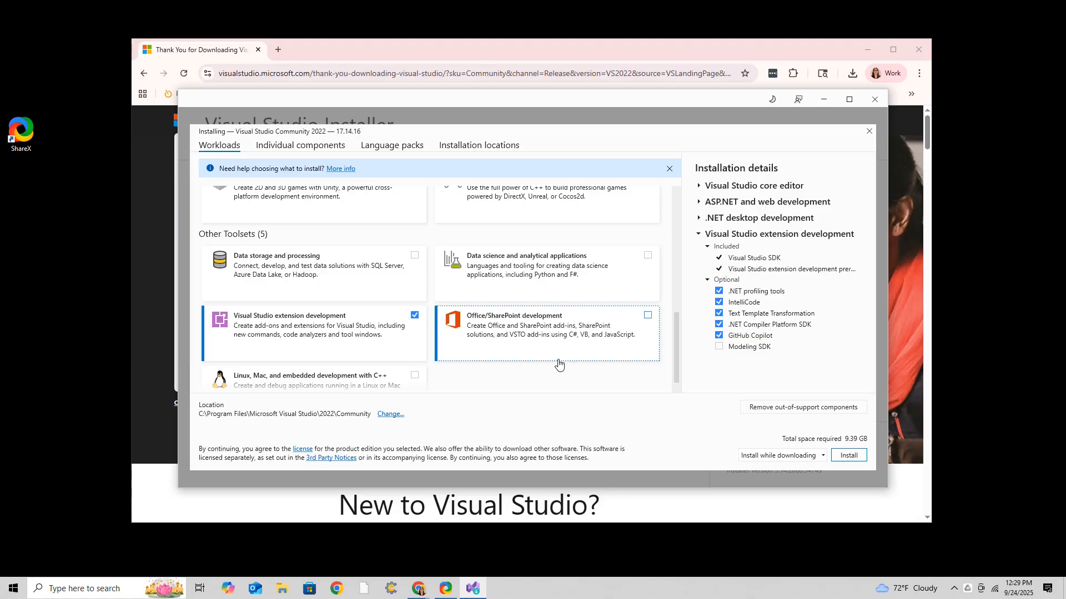
click(849, 456)
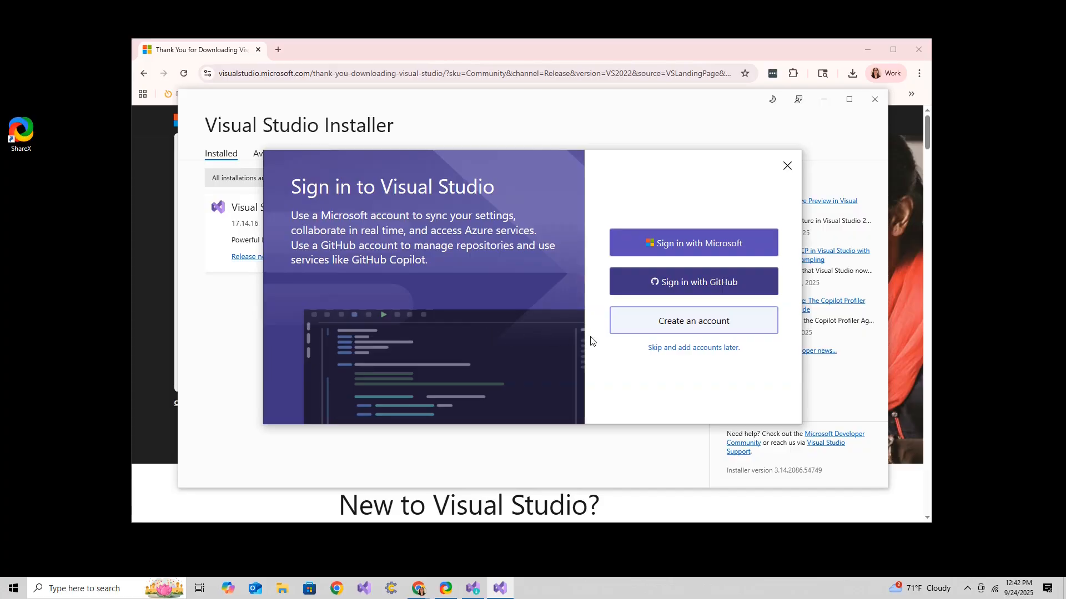
Skip signing in and start Visual Studio with General development settings and the Dark theme.
click(683, 346)
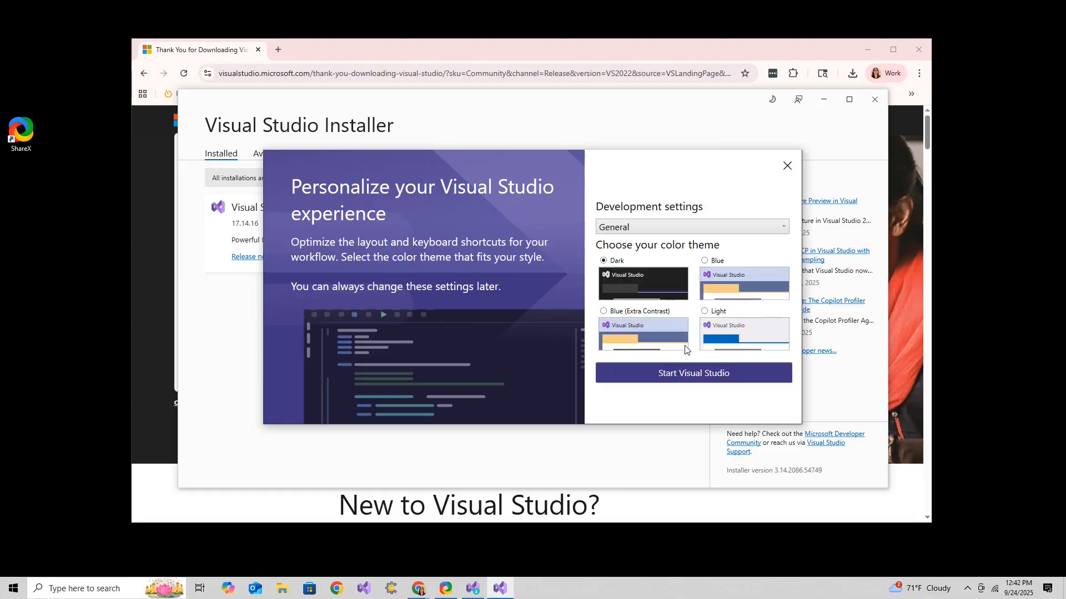
click(707, 374)
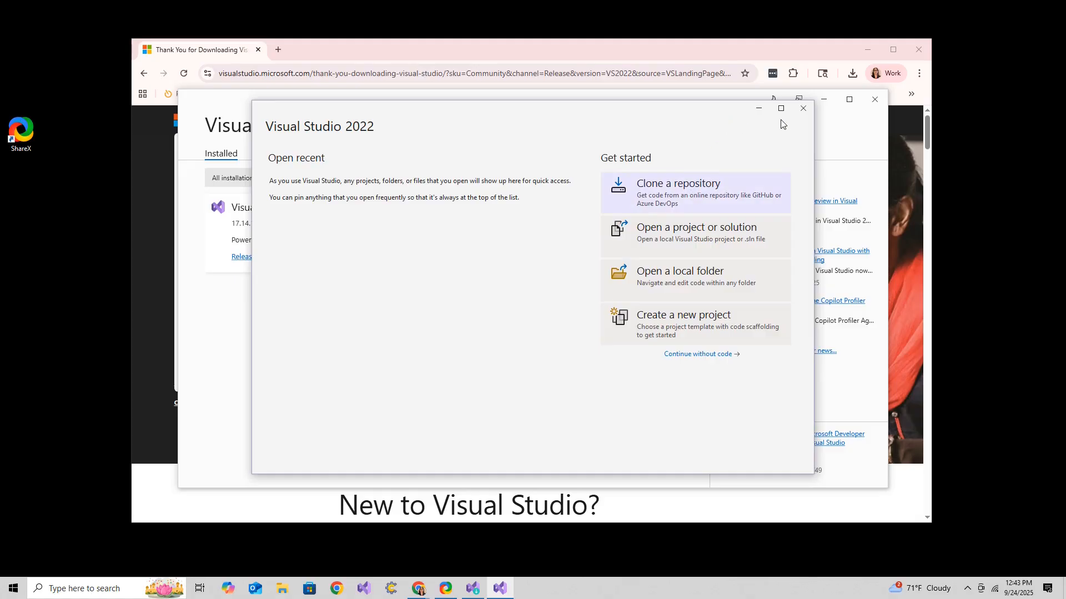
Close the Visual Studio start window and the installer.
click(805, 110)
click(875, 100)
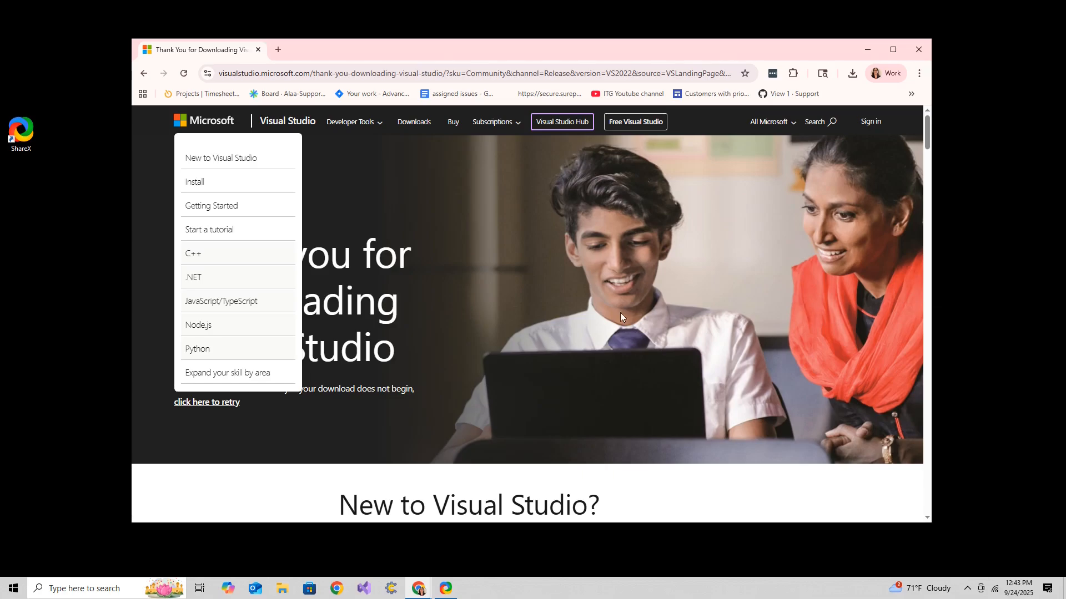
Reopen the Visual Studio Installer from Windows search and review the installed workloads in the Modify view.
click(87, 589)
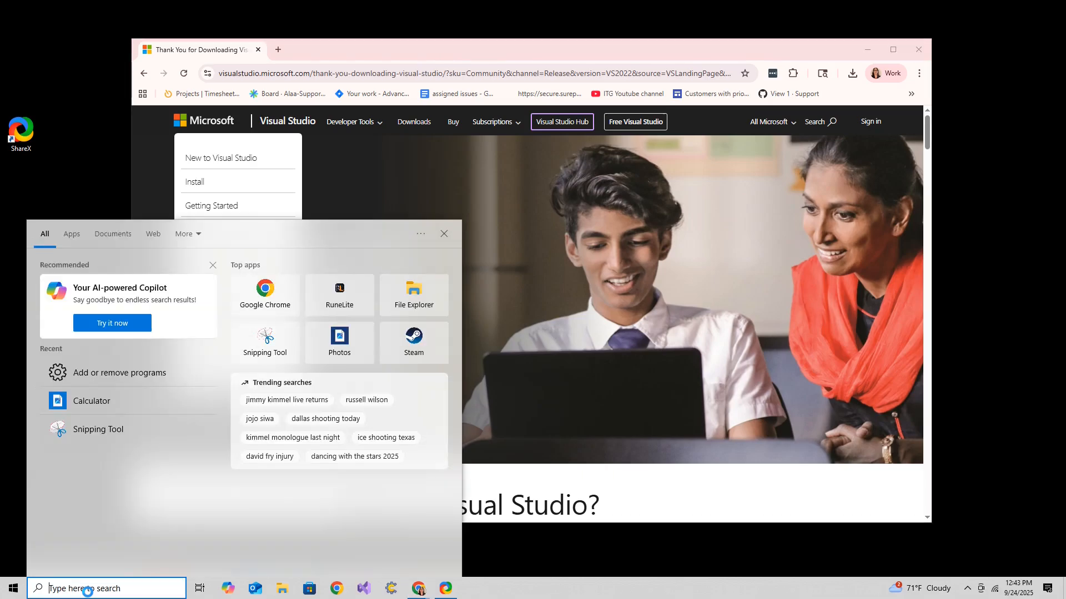
text(visual)
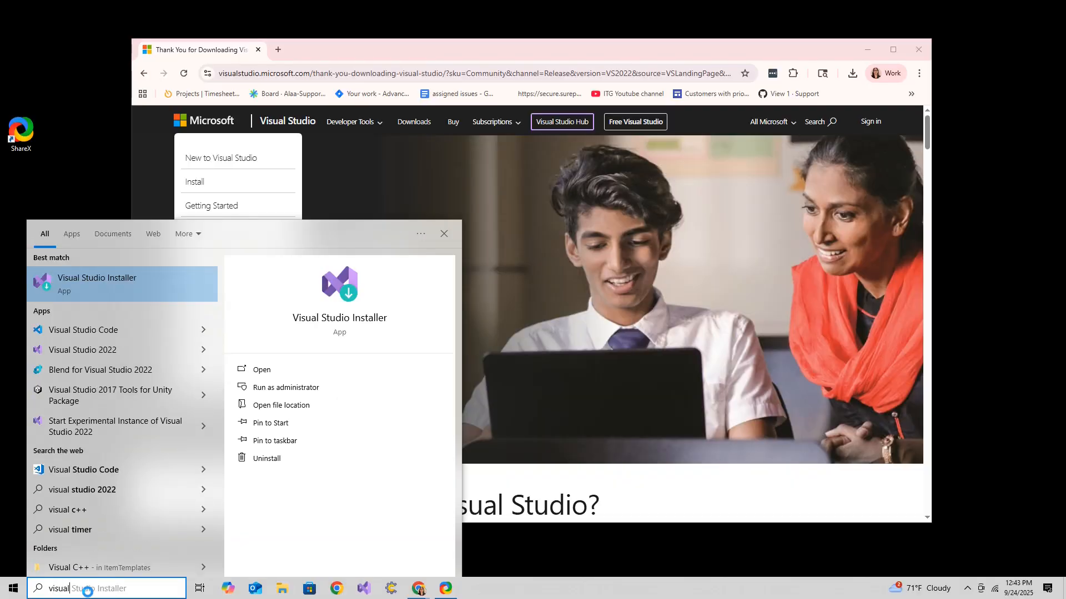
click(112, 286)
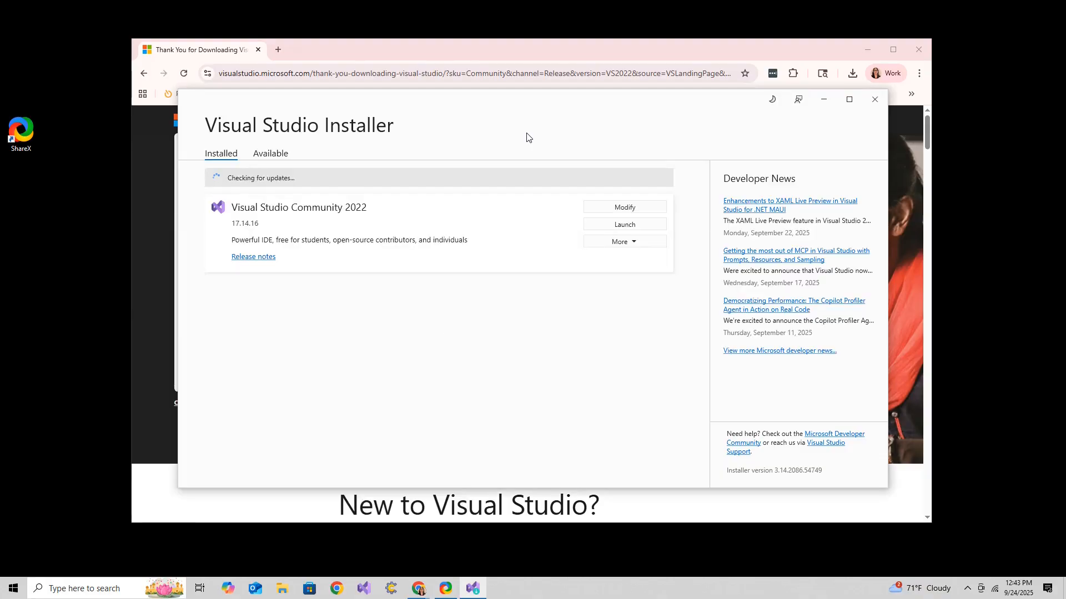
click(622, 210)
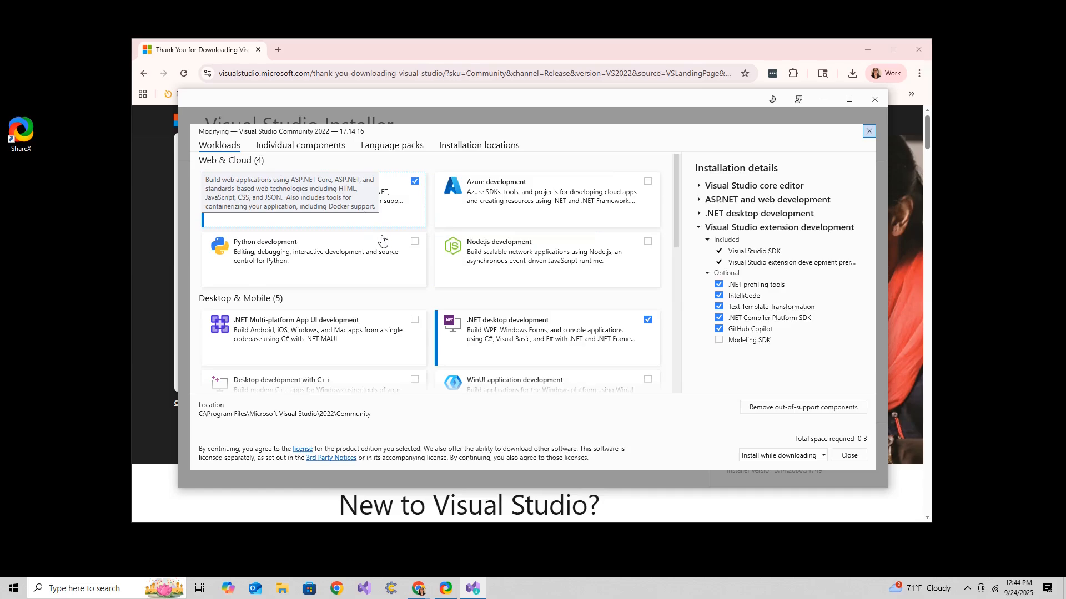
scroll(512, 342, down, 7)
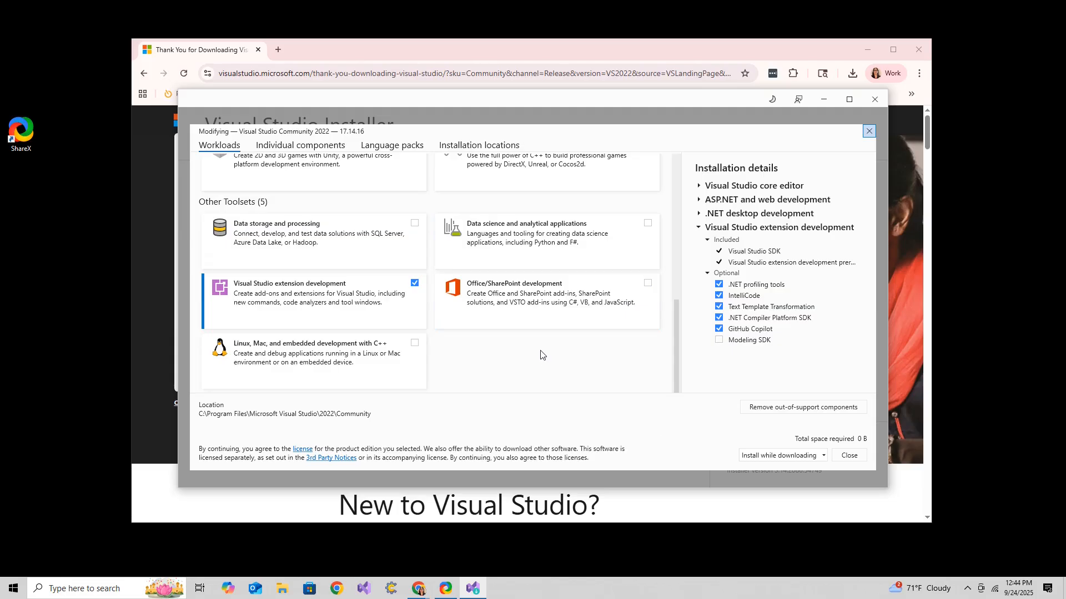
click(868, 133)
click(875, 100)
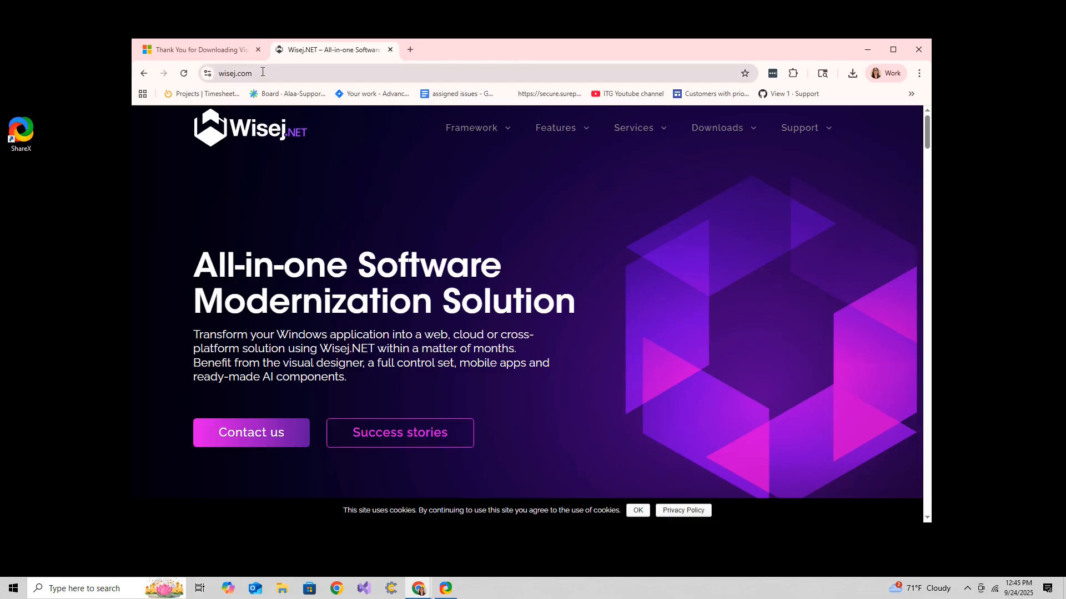
Go to the wisej.com/builds page in the browser.
click(262, 72)
key(End)
text(/builds)
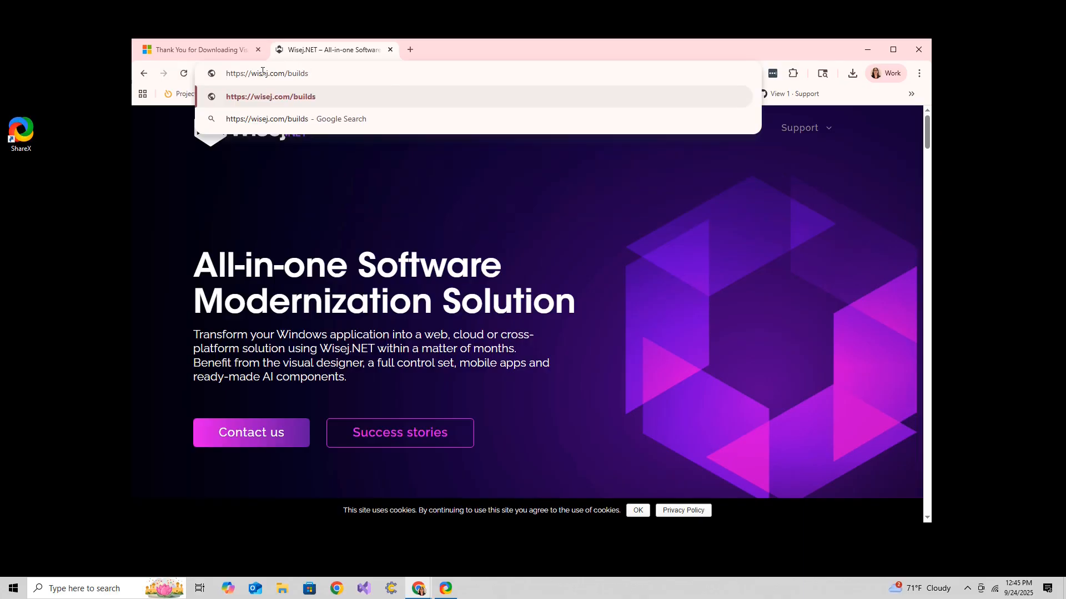
key(Return)
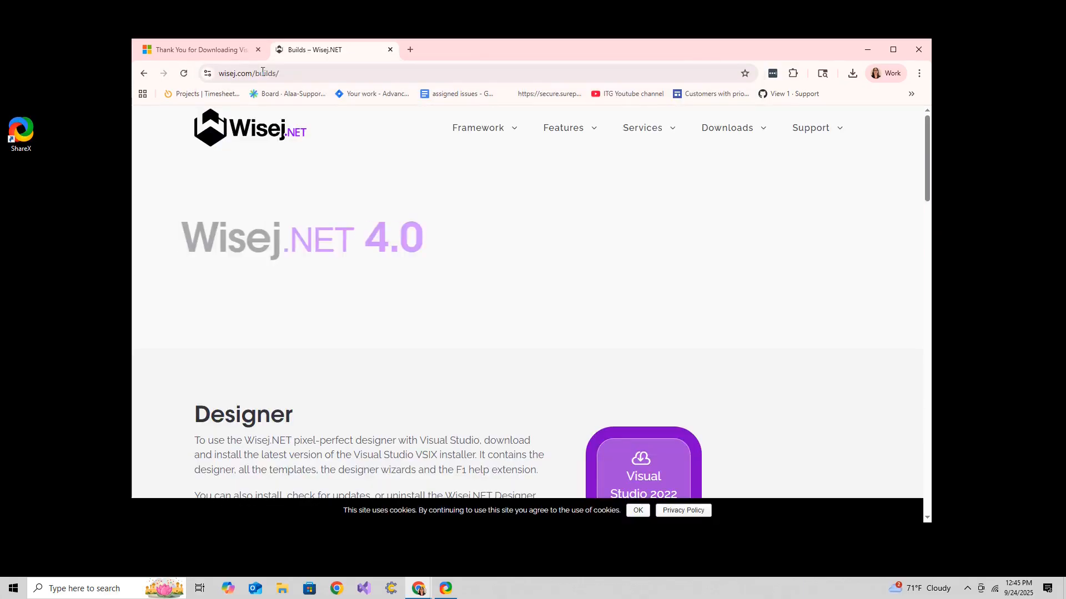
Download the Wisej.NET 4.0 Designer VSIX for Visual Studio 2022.
scroll(428, 186, down, 4)
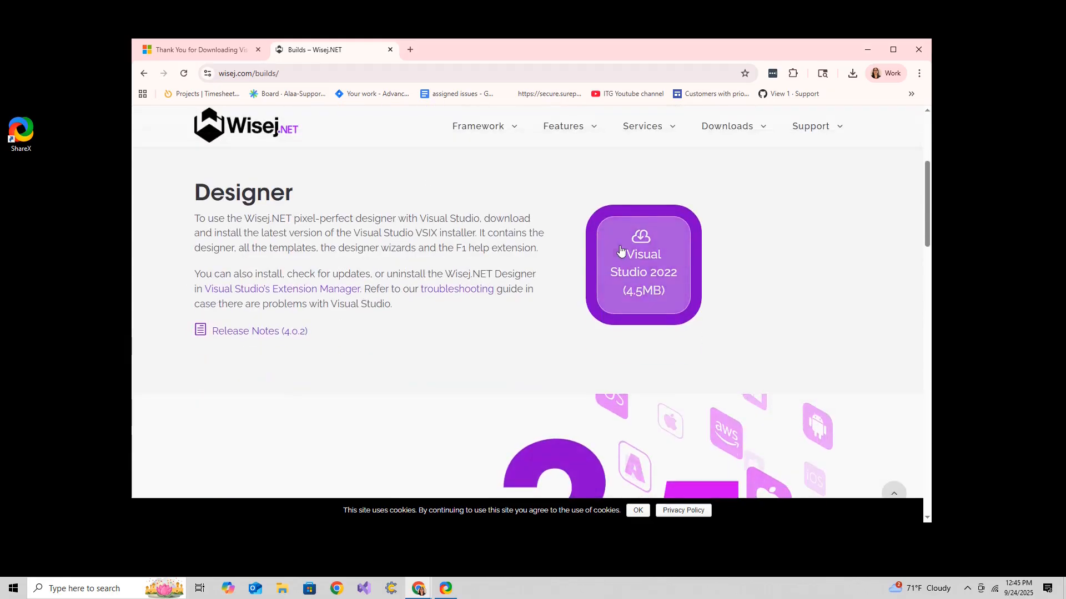
scroll(553, 275, up, 4)
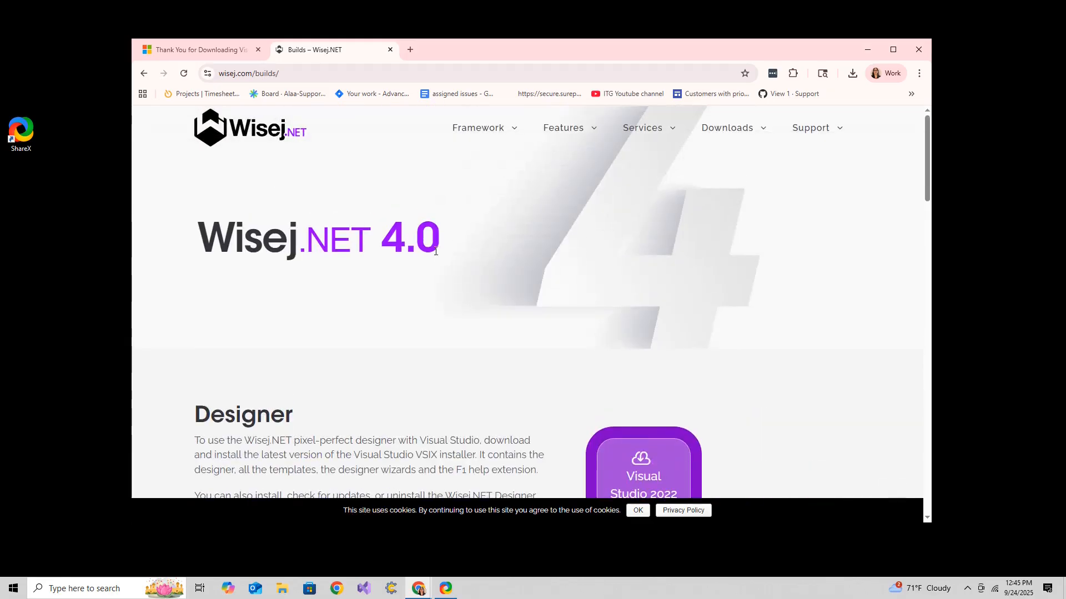
scroll(555, 272, down, 15)
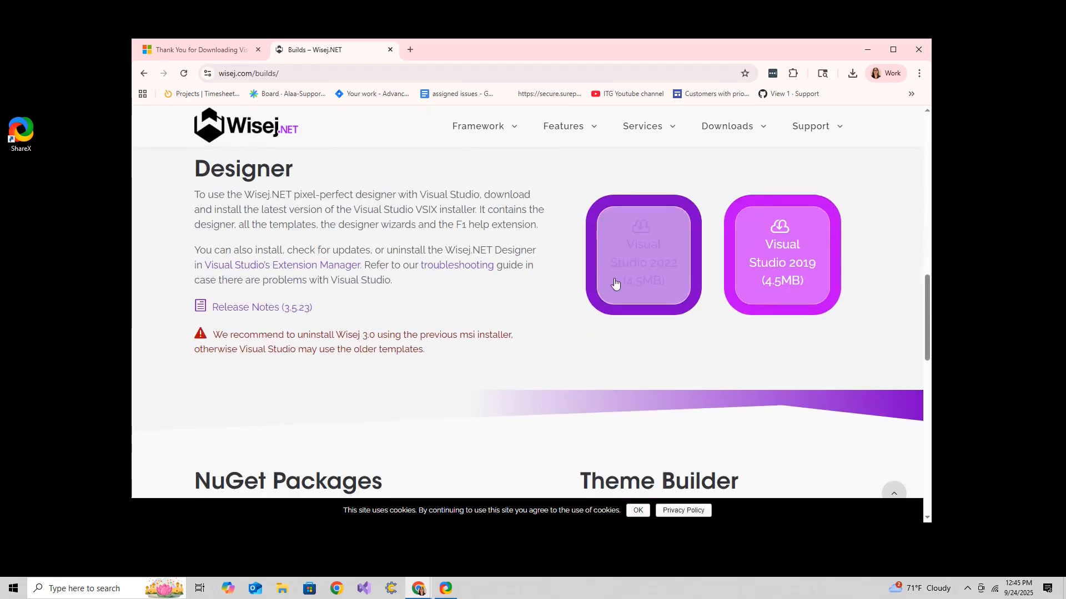
scroll(499, 278, up, 3)
scroll(499, 275, up, 12)
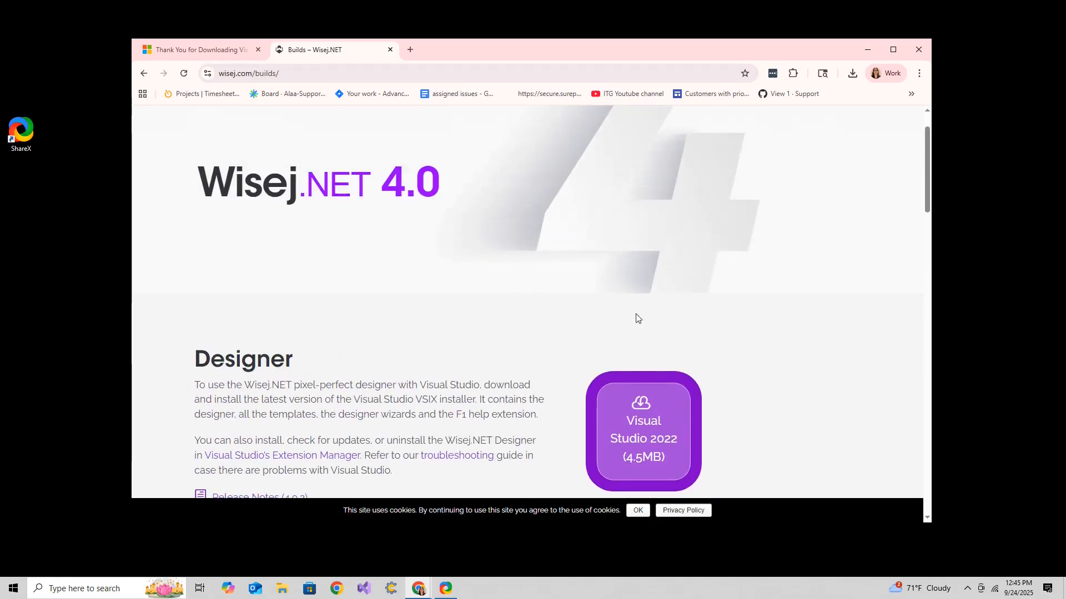
click(647, 433)
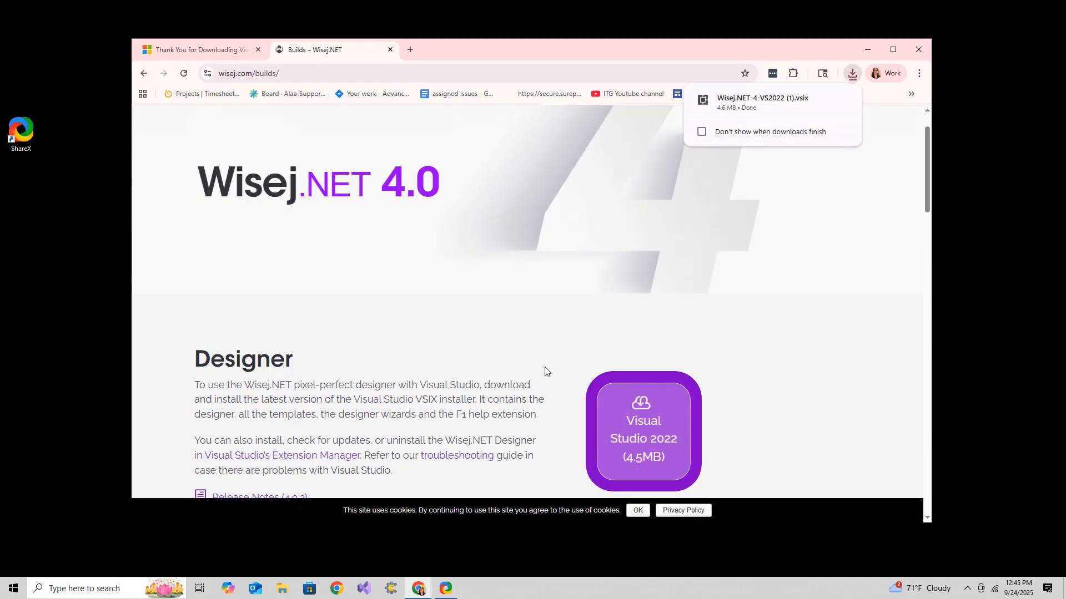
Download the Wisej.NET 3.5 Designer VSIX for Visual Studio 2022.
mouse_move(744, 108)
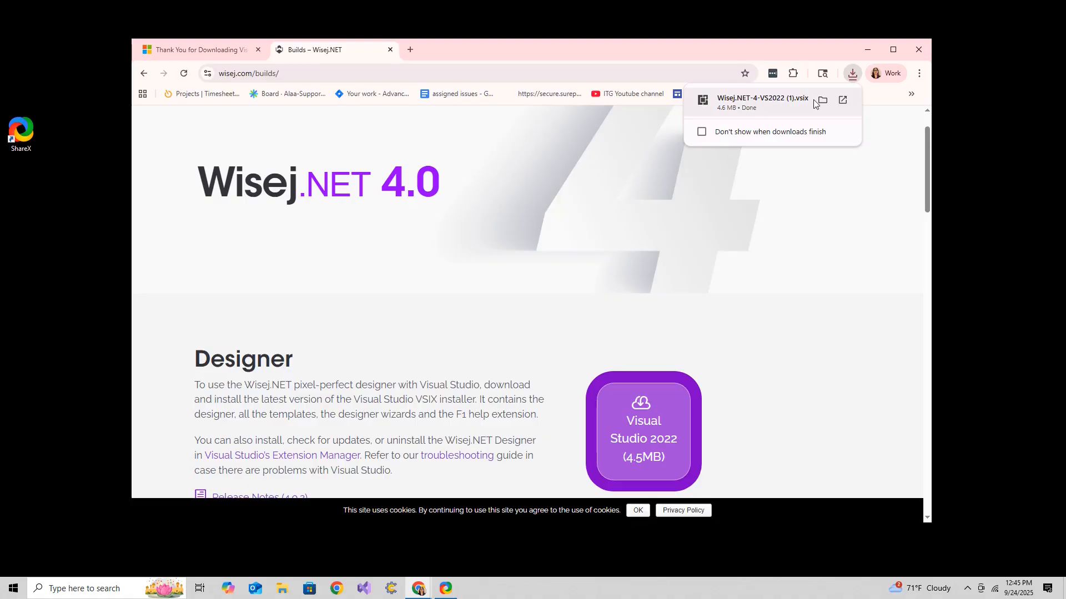
scroll(582, 303, down, 7)
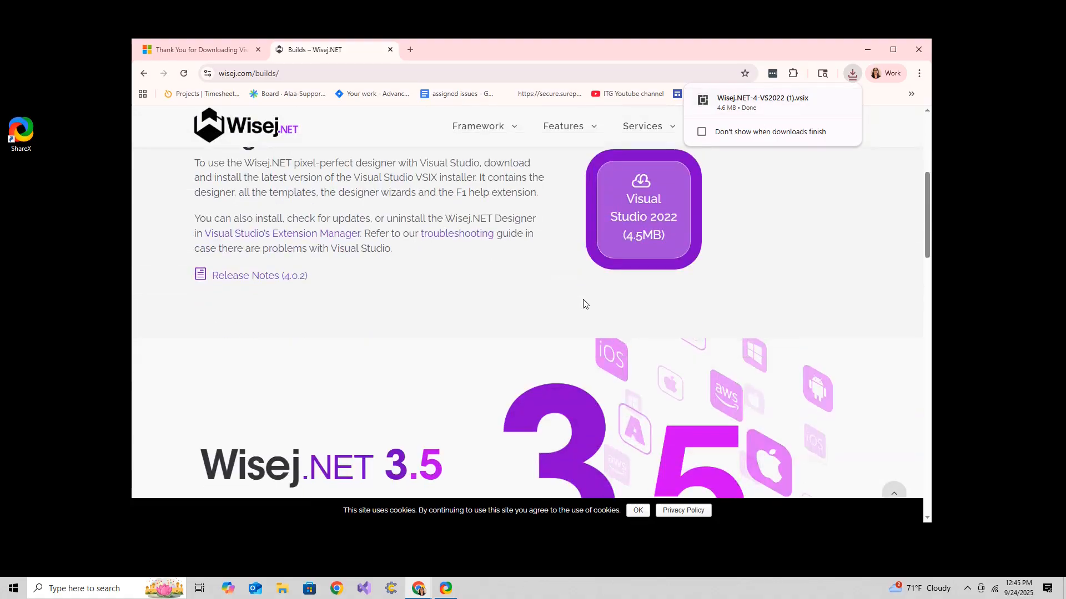
scroll(583, 302, down, 3)
click(651, 377)
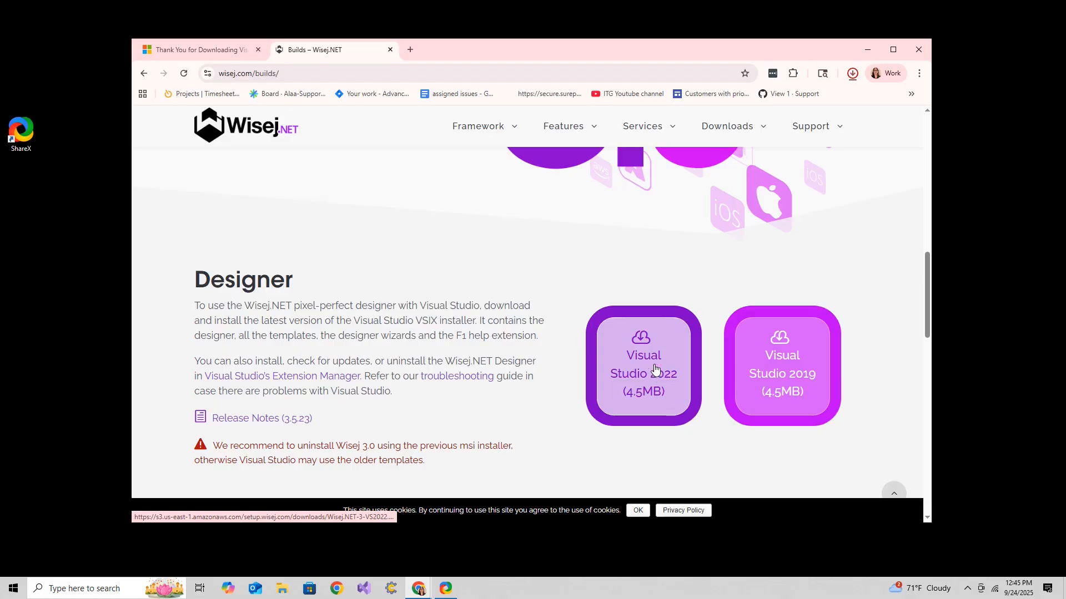
Install the downloaded Wisej.NET-3-VS2022 (2).vsix into Visual Studio Community 2022 from its folder, then launch Visual Studio.
click(853, 74)
click(852, 74)
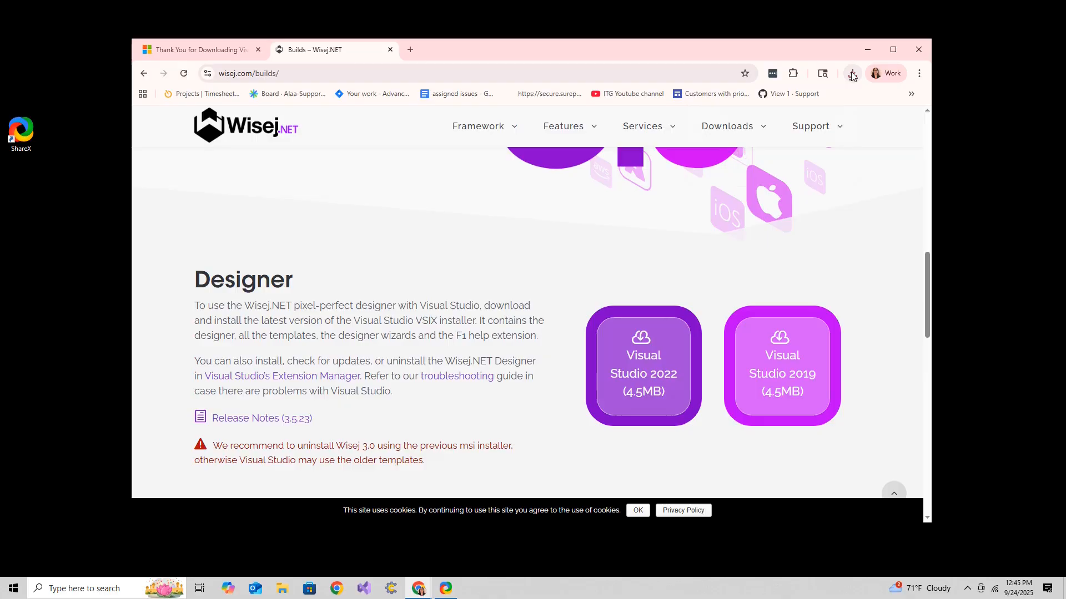
click(852, 74)
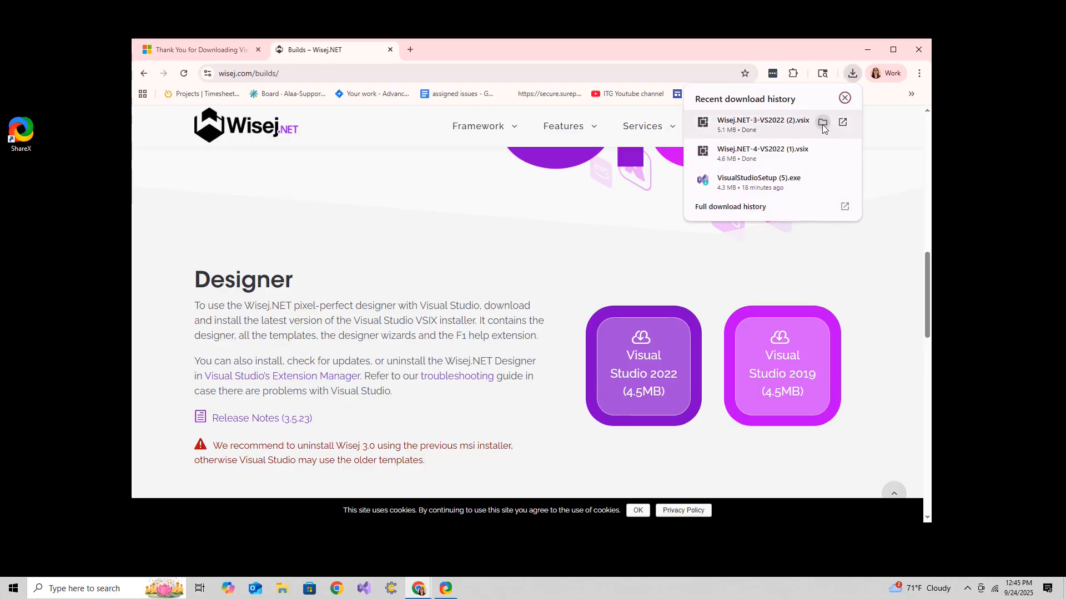
click(823, 123)
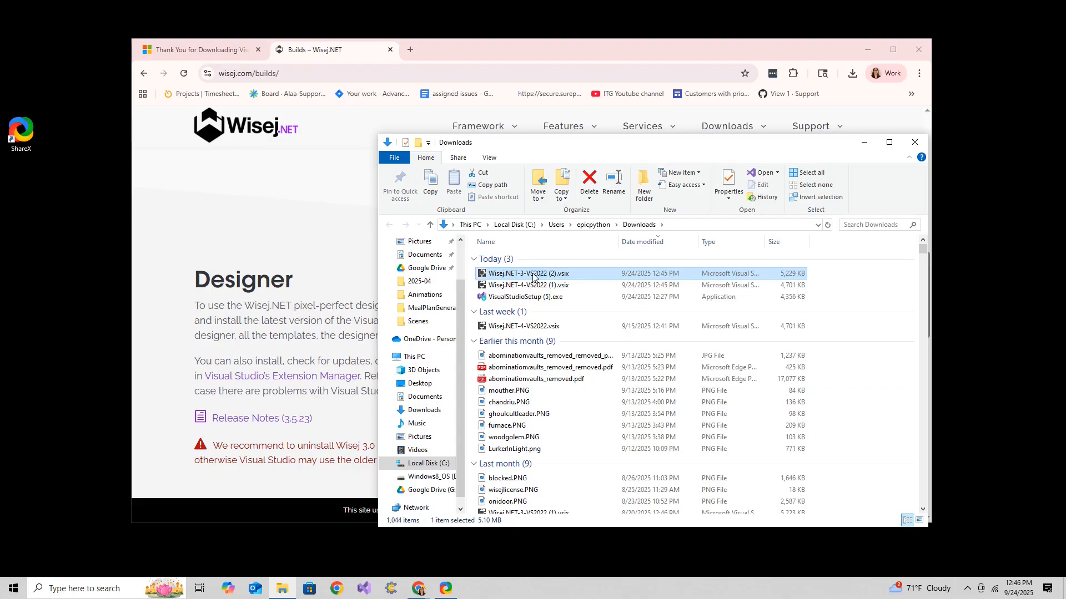
double_click(533, 277)
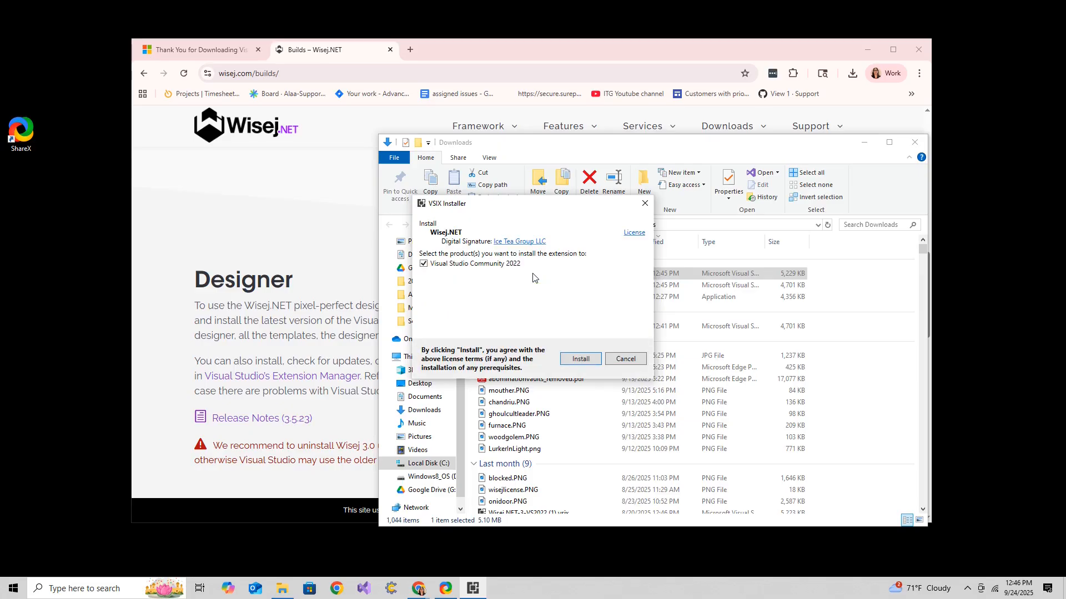
click(580, 358)
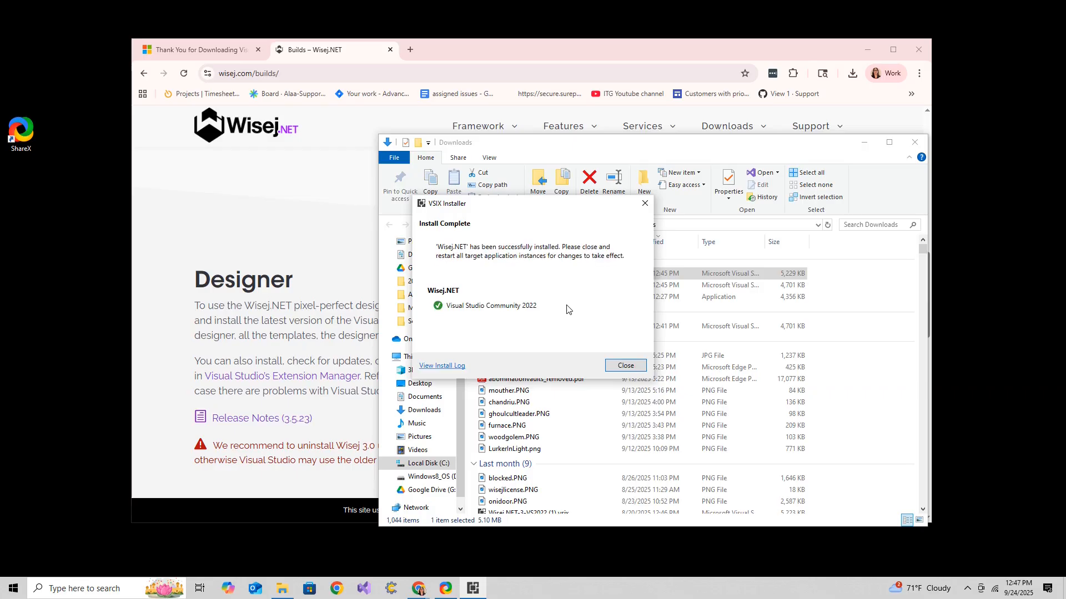
click(626, 366)
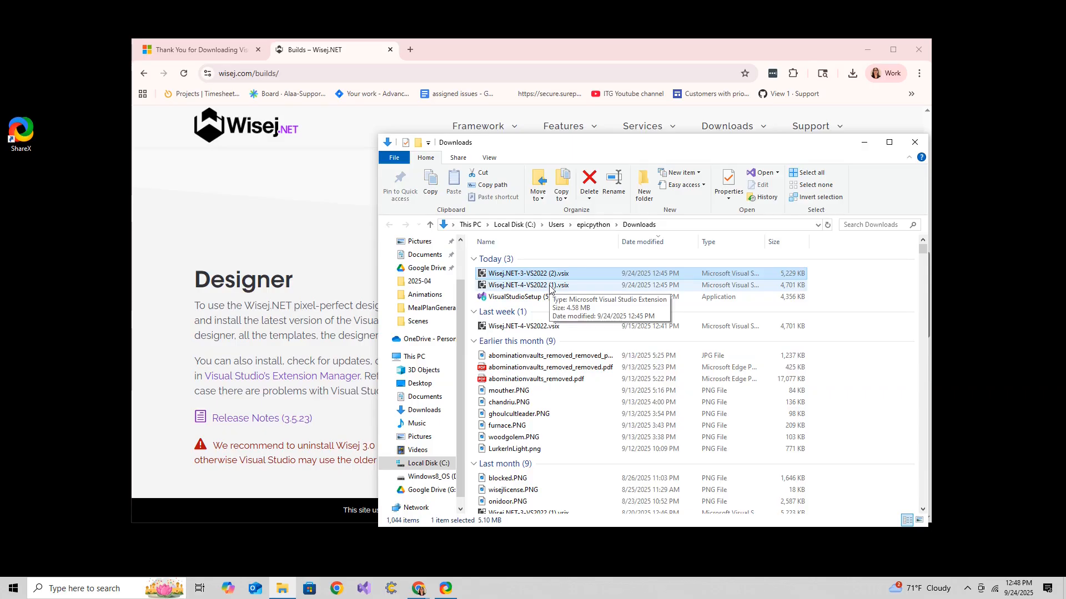
click(366, 590)
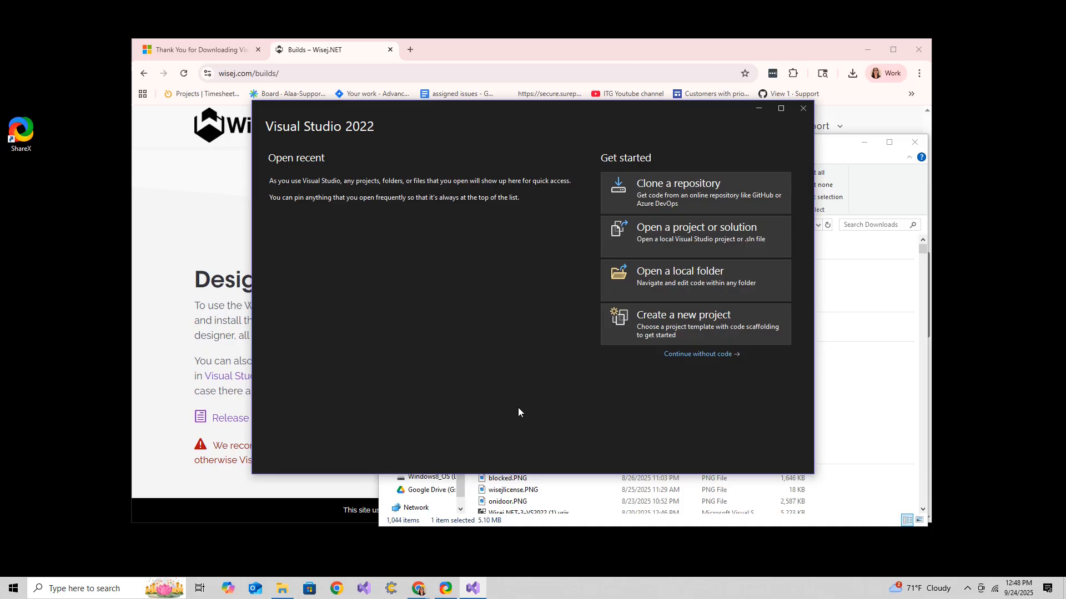
Schedule the Wisej.NET 4 extension install from the Extension Manager, then close Visual Studio to apply it.
click(689, 355)
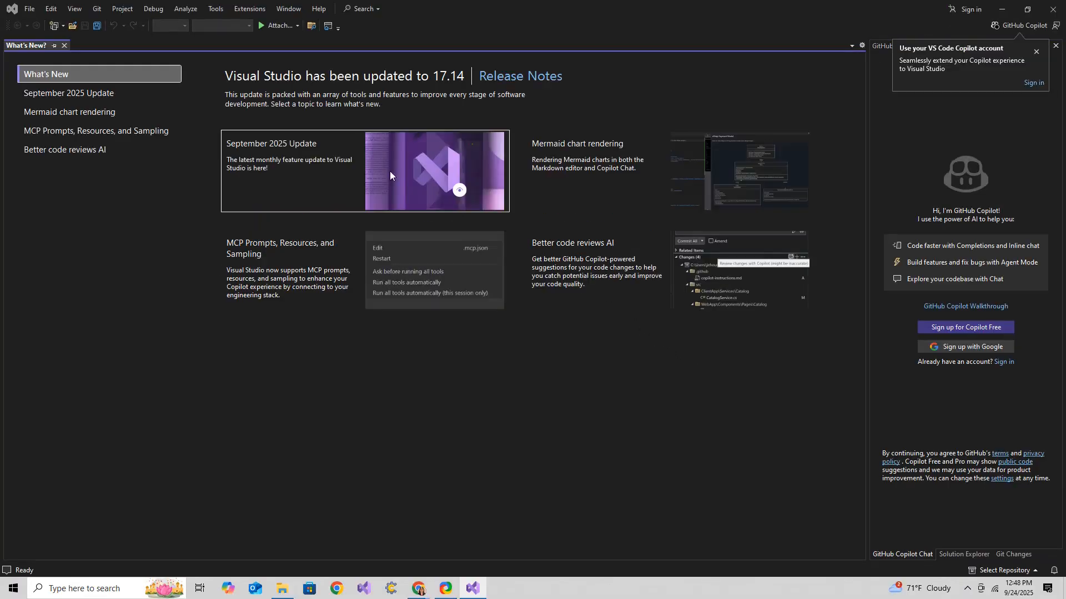
click(245, 9)
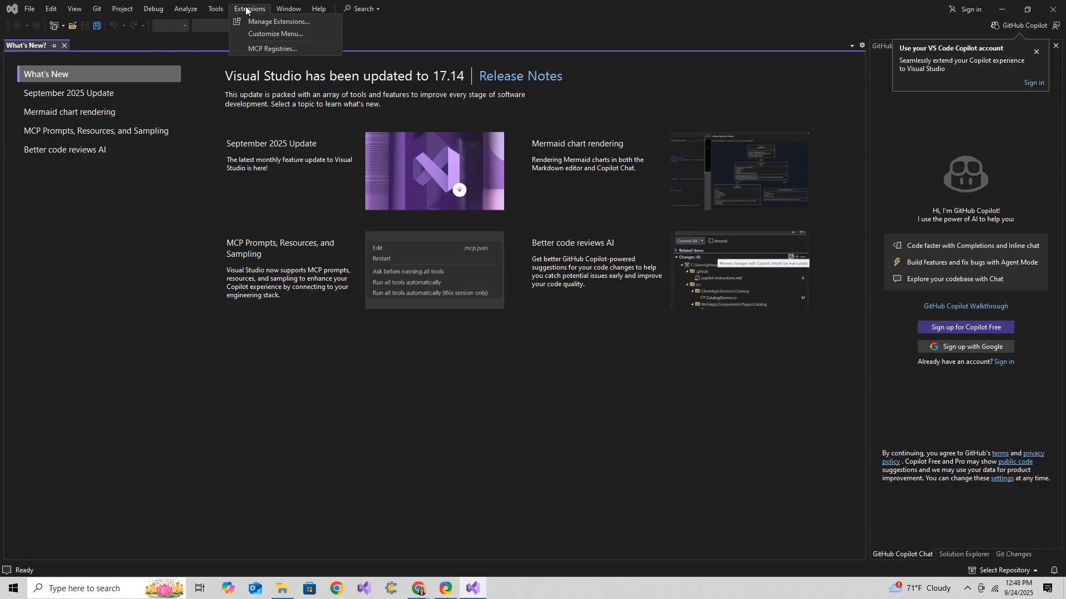
click(253, 19)
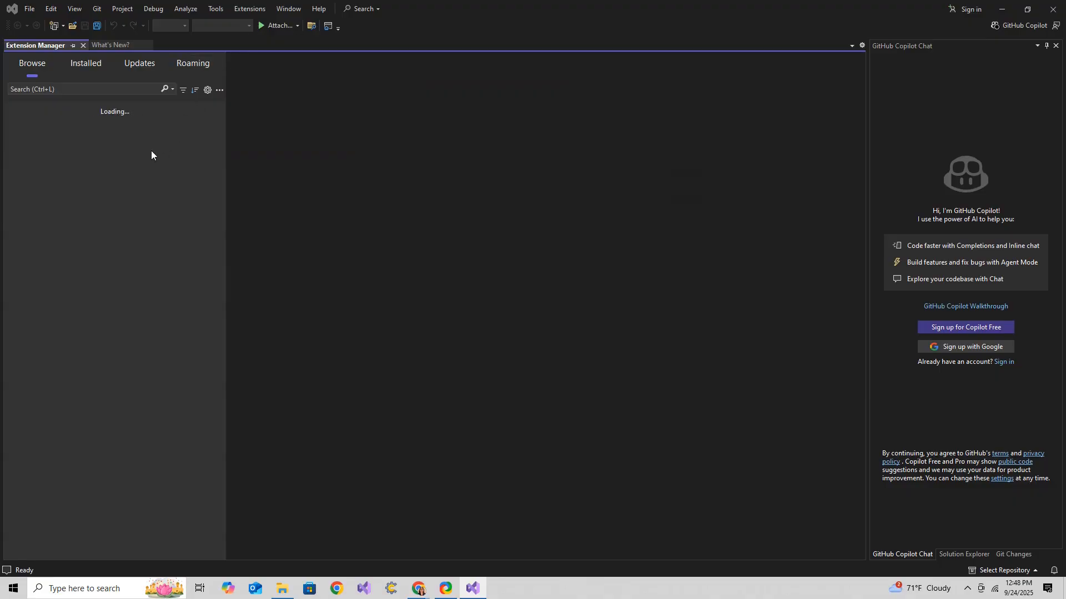
click(56, 87)
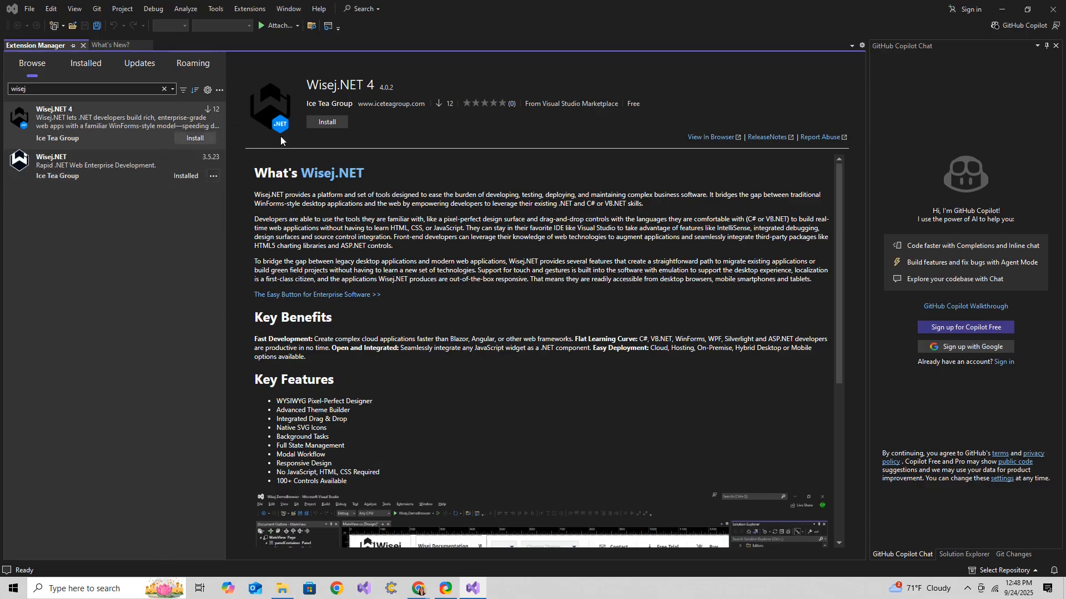
click(327, 121)
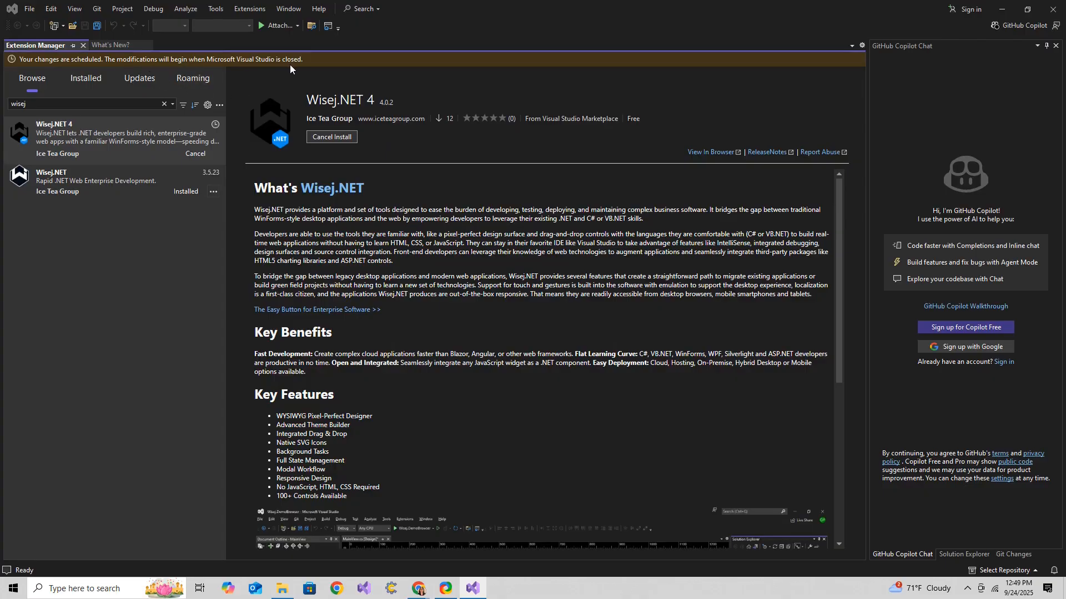
click(1052, 9)
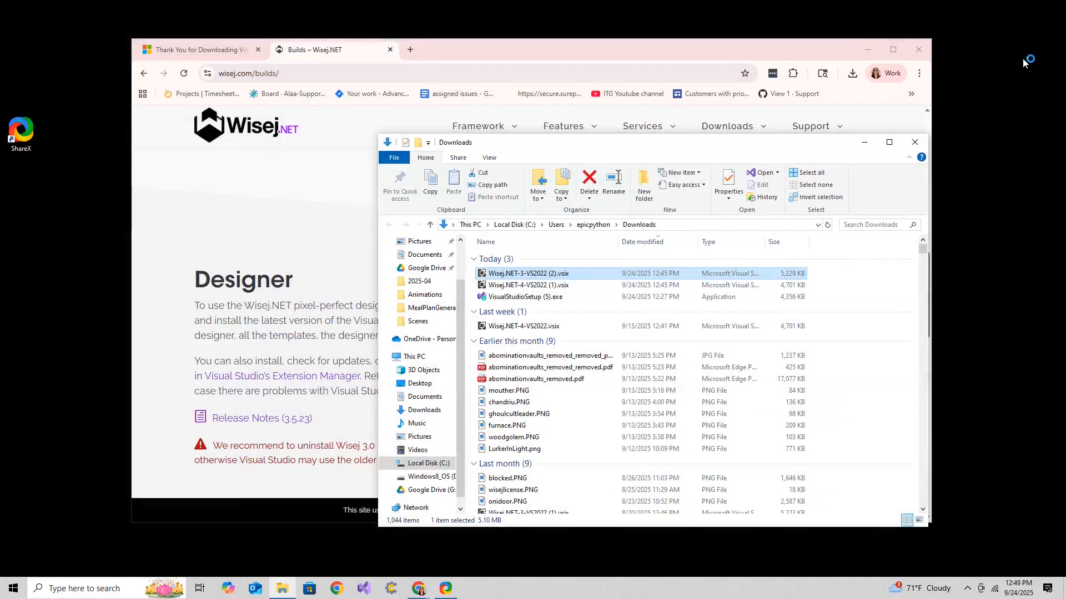
Approve the Wisej.NET 4 modification in the VSIX Installer, close it, and close the Downloads folder.
double_click(775, 275)
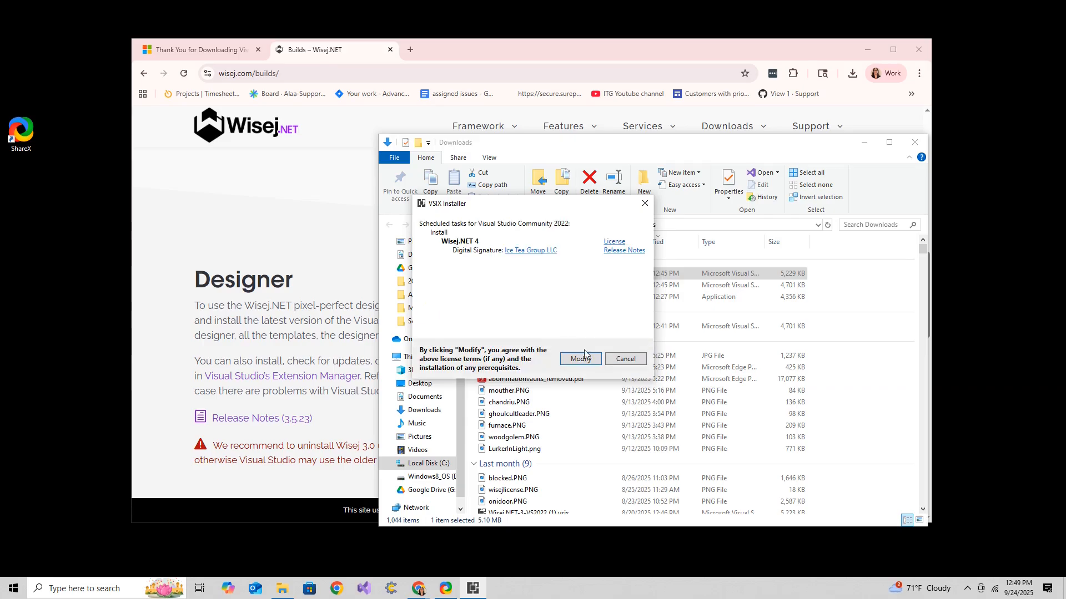
click(581, 359)
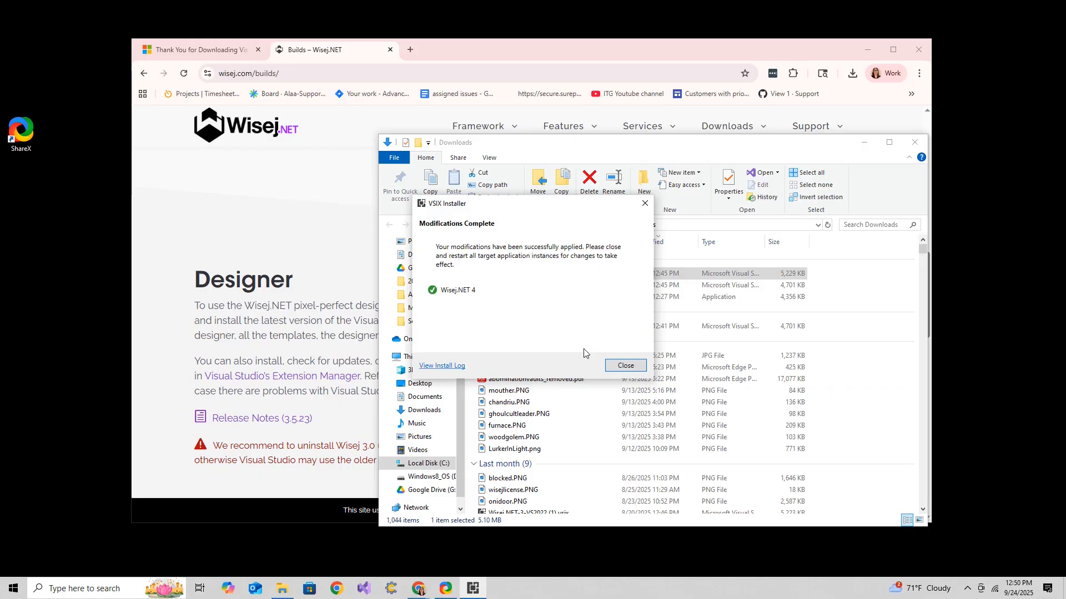
click(629, 366)
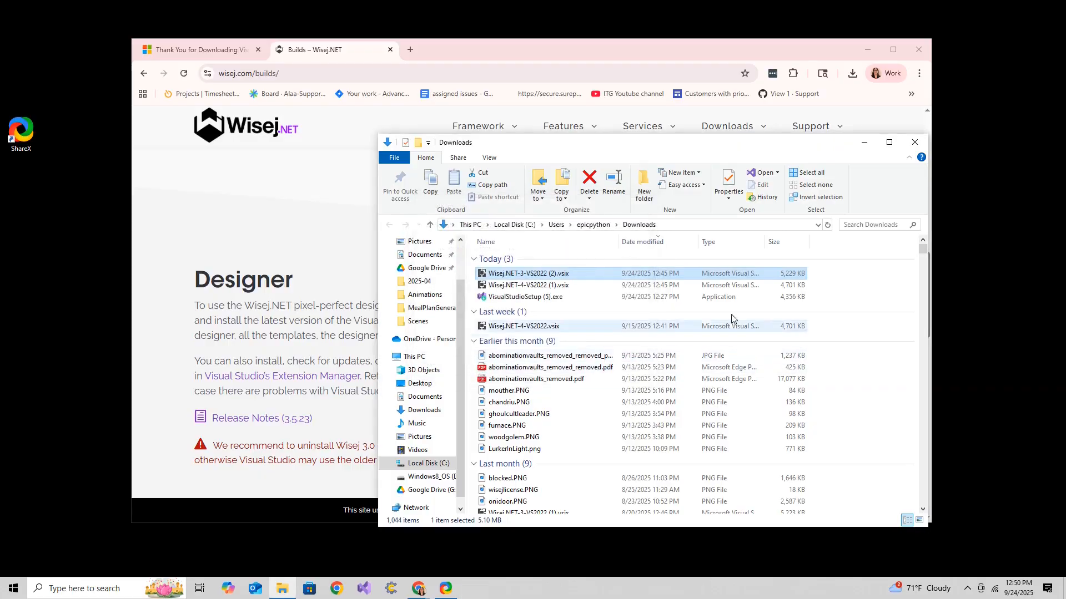
click(916, 143)
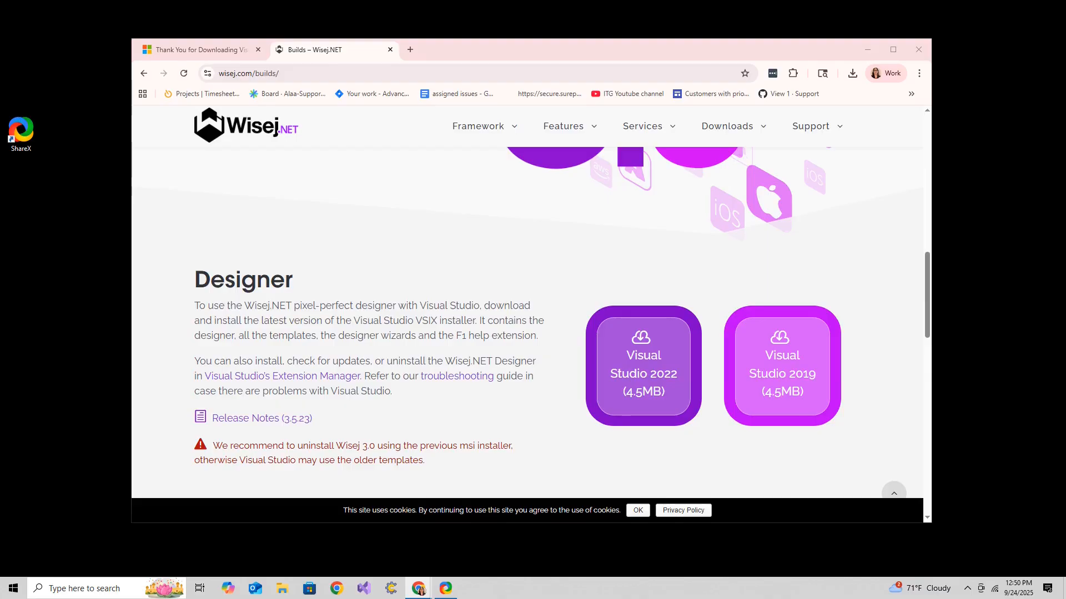
Go to wisej.com/developer-licenses in the browser.
drag(290, 72, 254, 74)
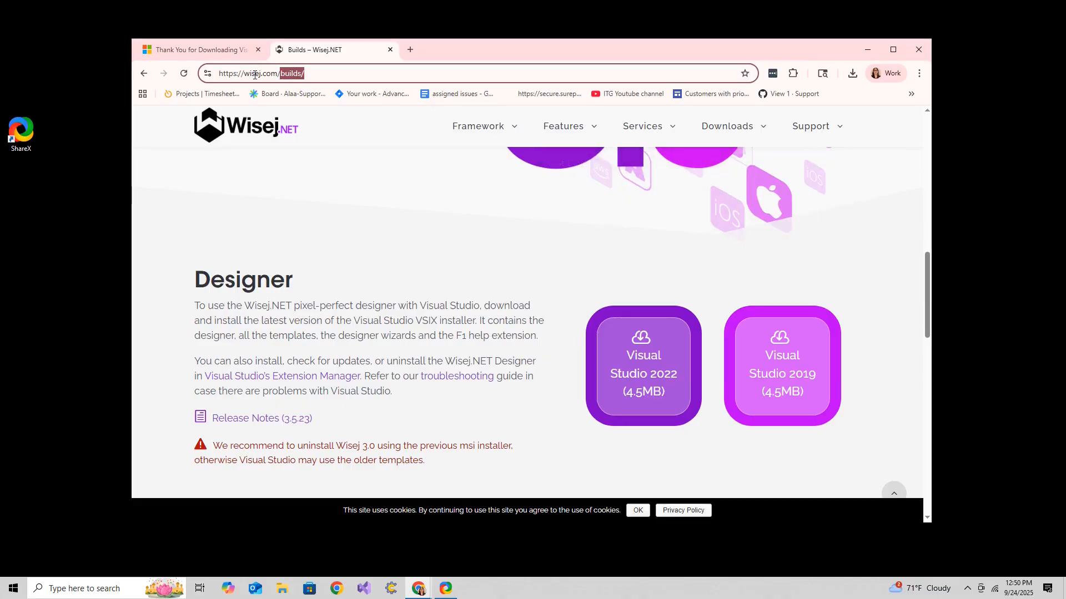
text(developer)
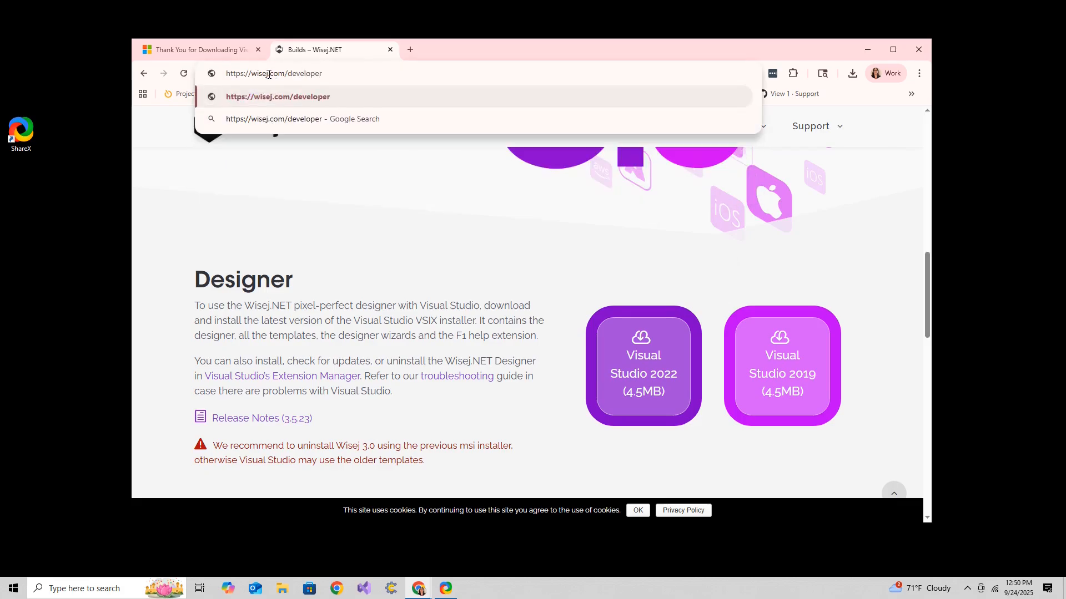
text(-licen)
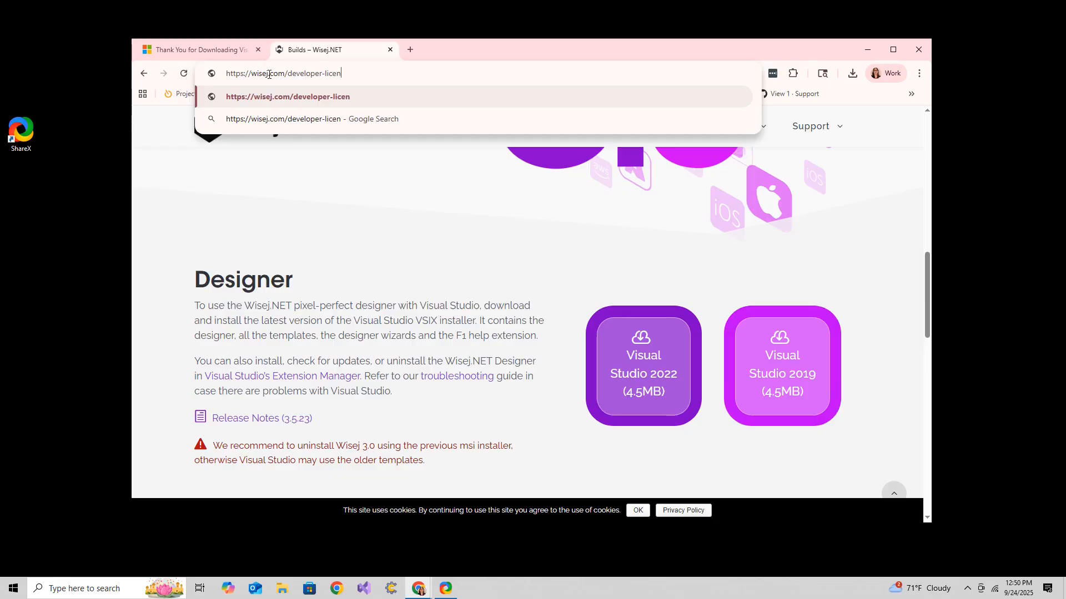
text(ses)
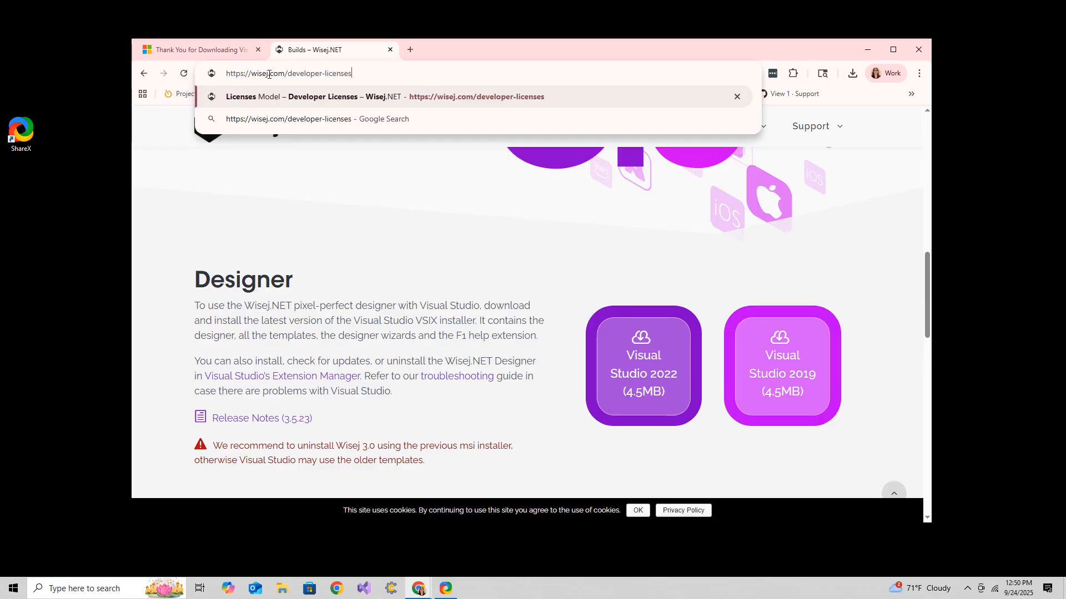
key(Return)
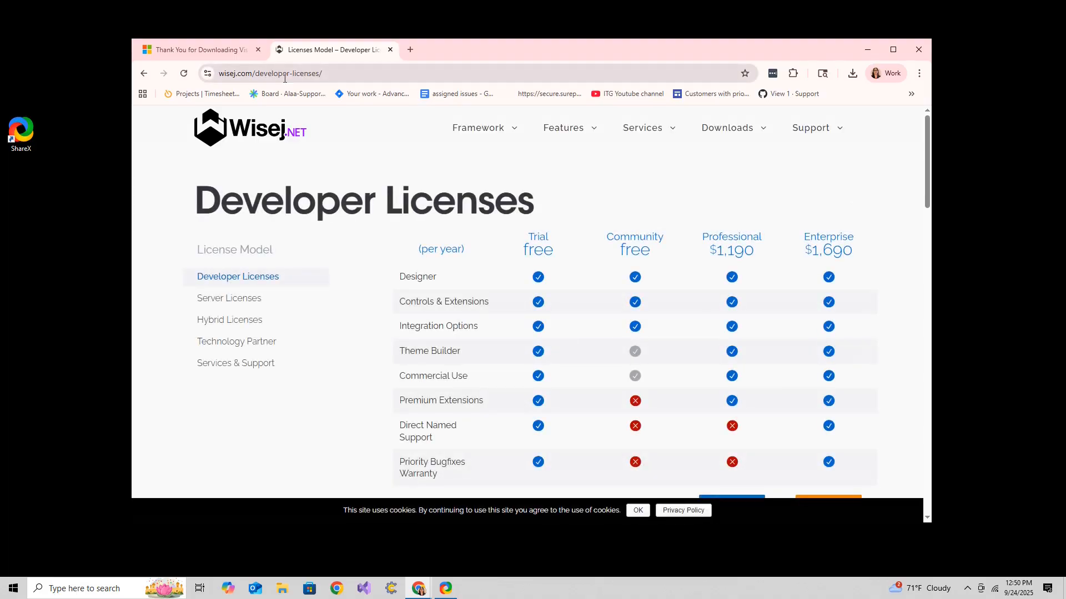
Get the free Community developer license from the license comparison table.
scroll(499, 179, down, 3)
scroll(499, 179, up, 2)
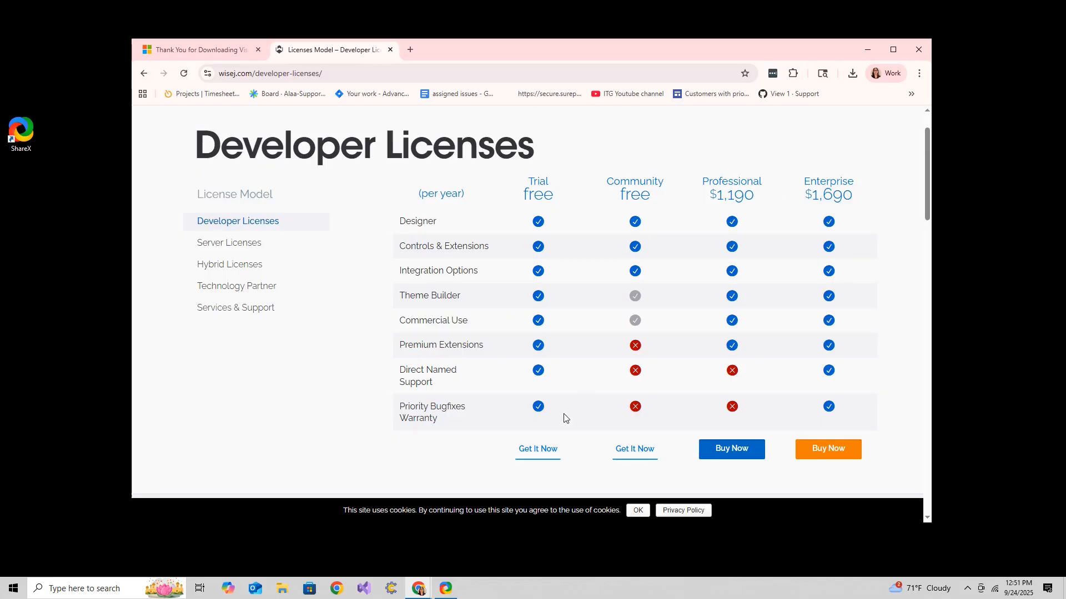
click(631, 454)
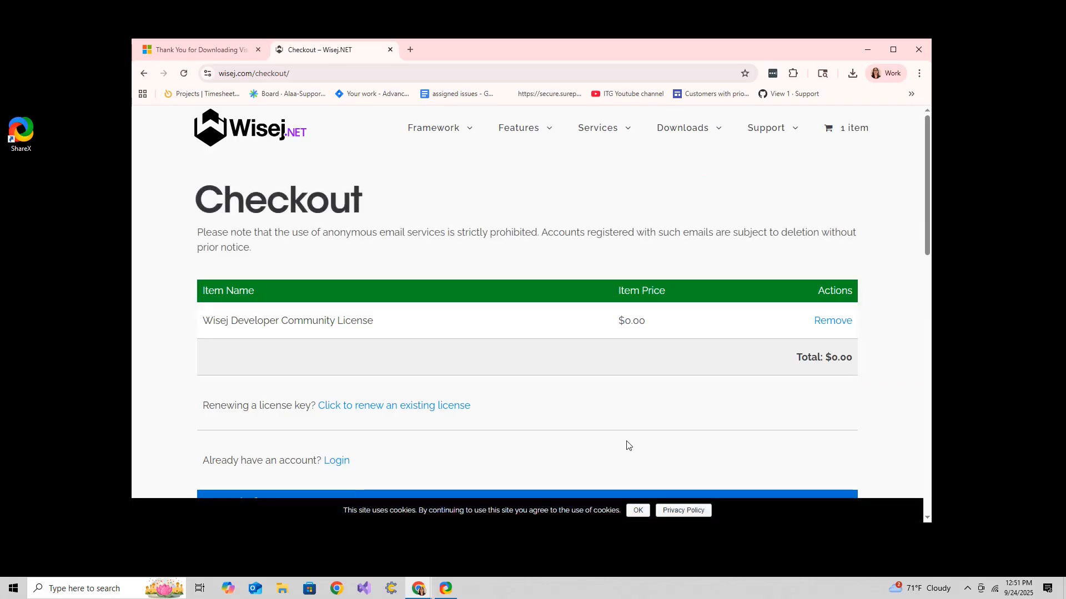
Review the checkout form, then open the Wisej Account page for logging in and viewing license keys.
scroll(394, 328, down, 2)
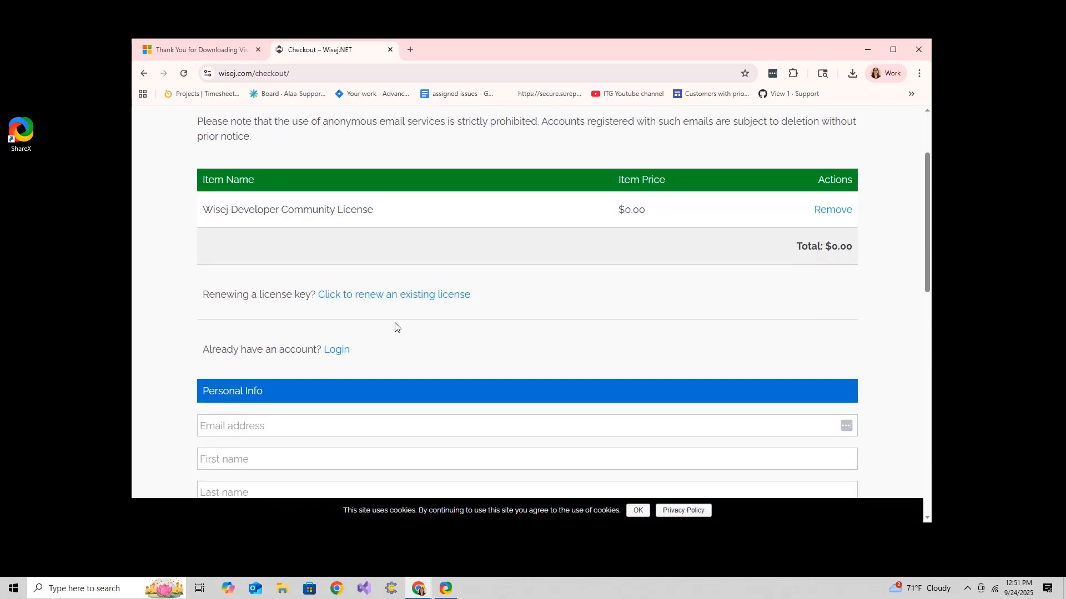
scroll(394, 327, down, 2)
scroll(276, 305, down, 3)
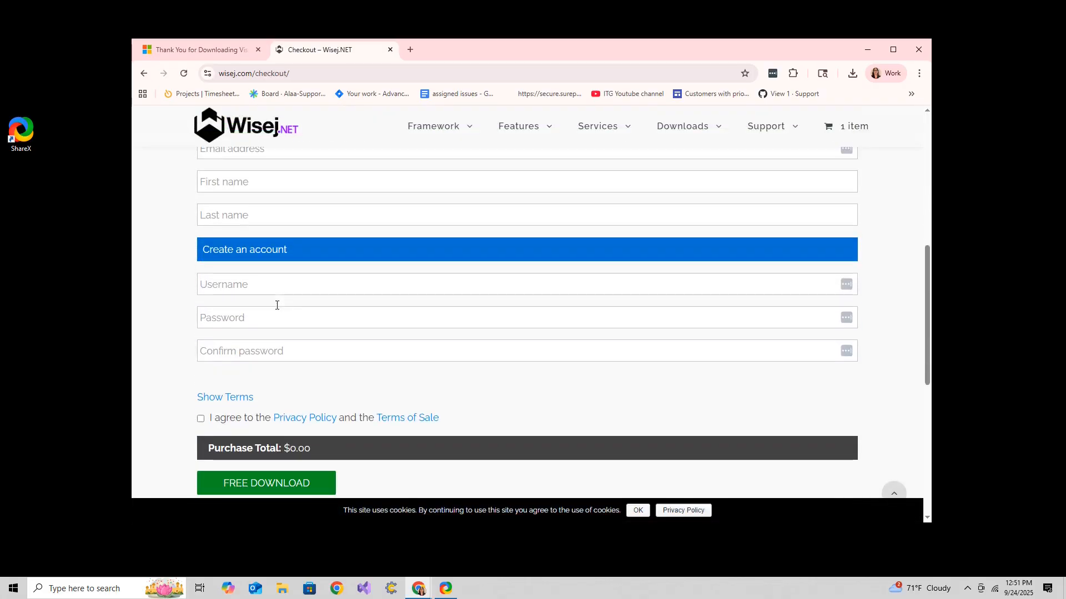
scroll(294, 421, up, 7)
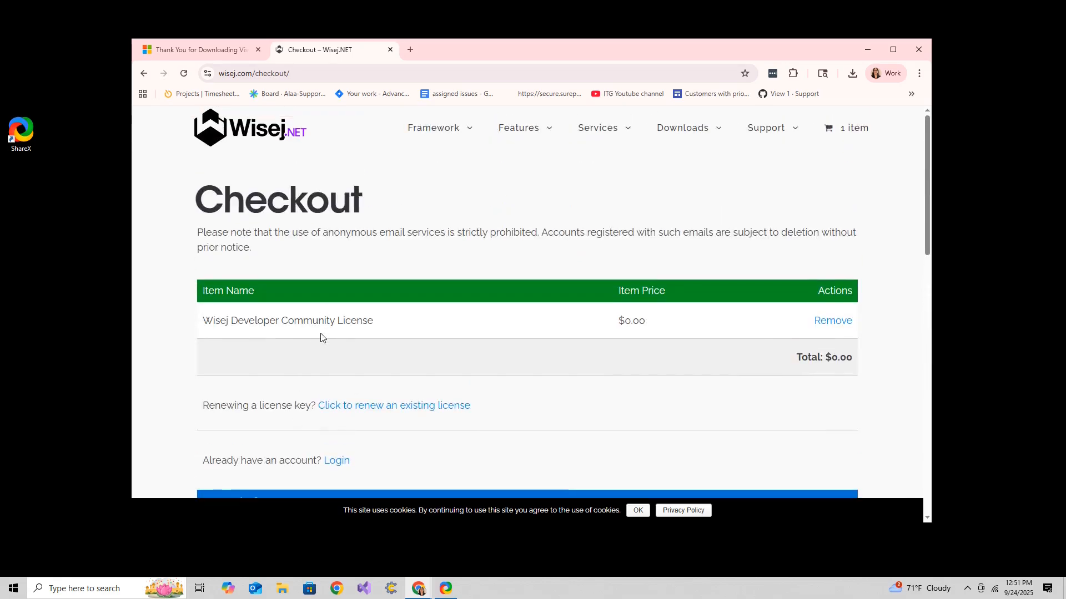
mouse_move(768, 129)
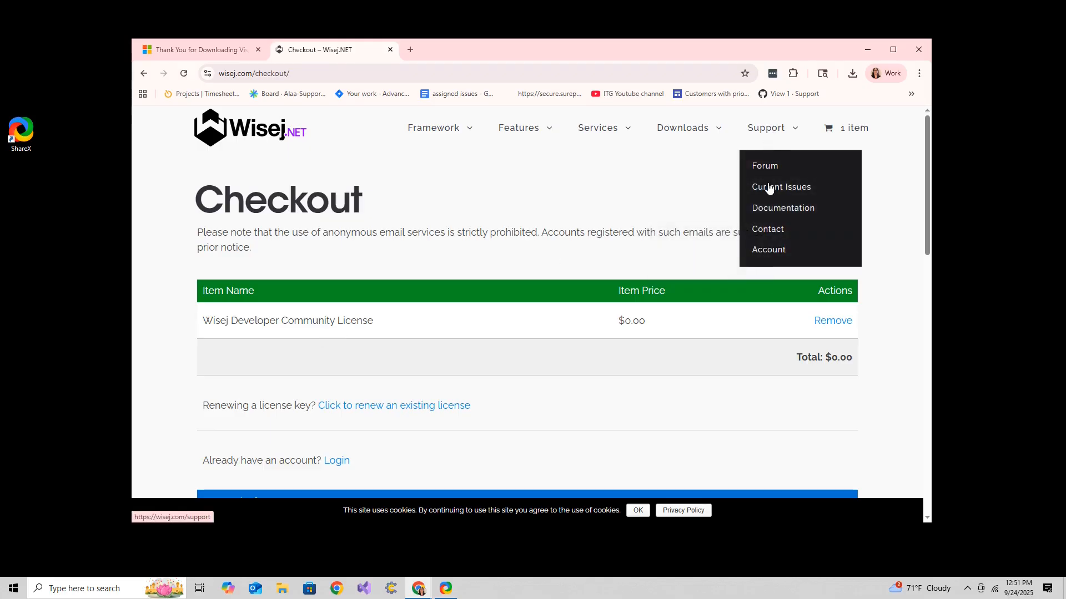
click(766, 249)
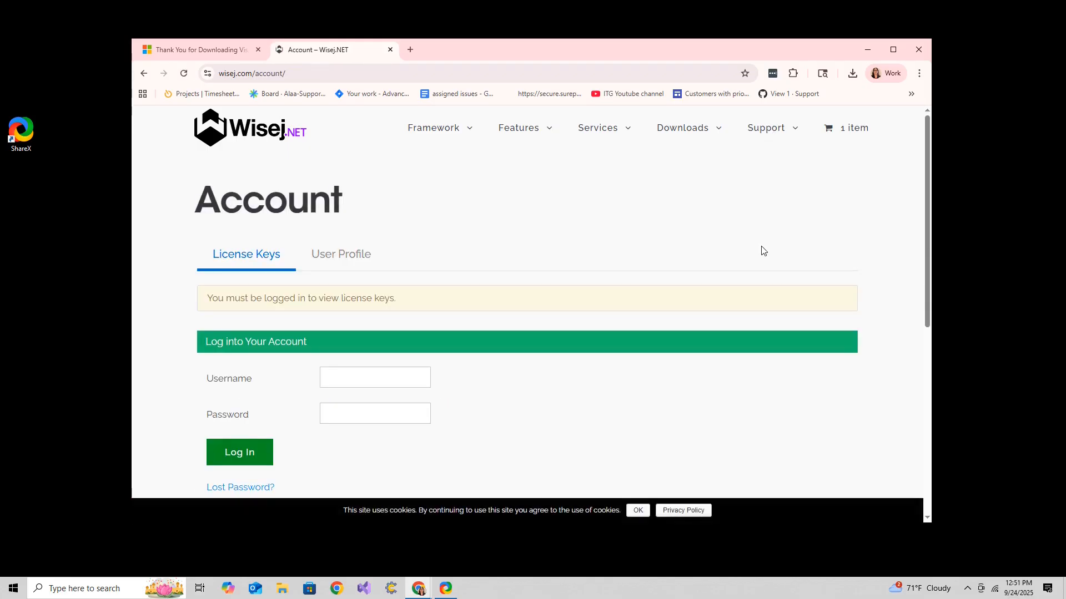
Move the browser aside and launch Visual Studio 2022 from the taskbar.
mouse_move(768, 135)
drag(451, 48, 1065, 111)
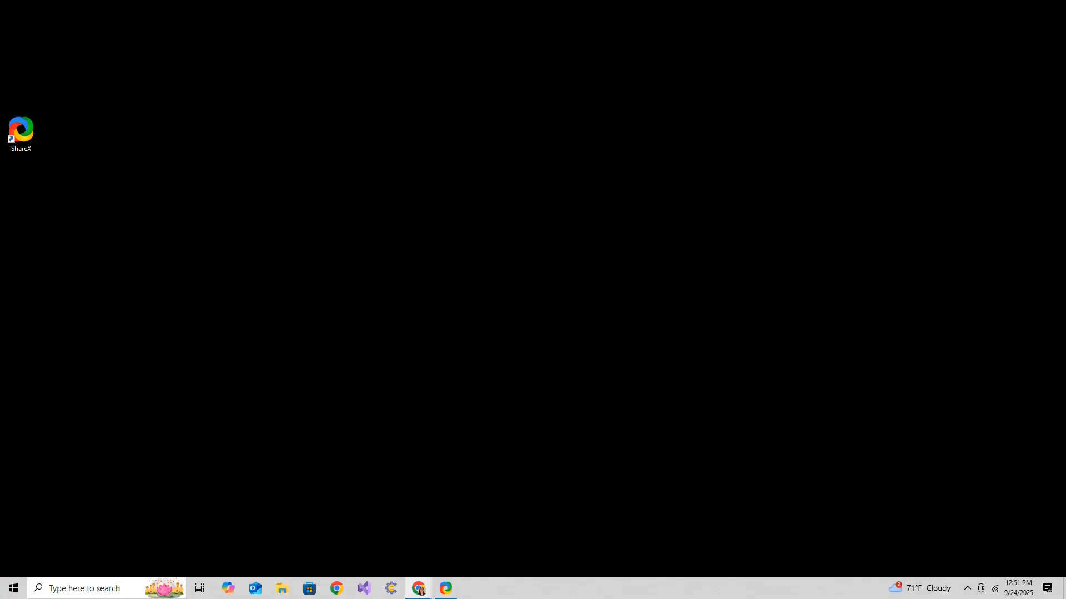
click(371, 589)
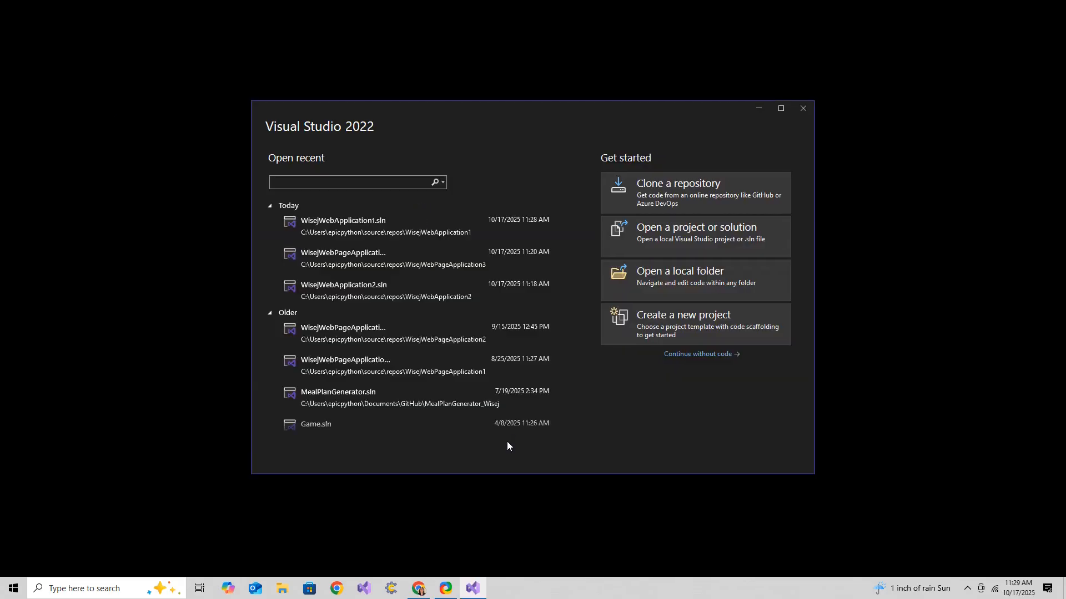
Start creating a new project and filter the templates to the Wisej.NET 4 project type.
click(641, 329)
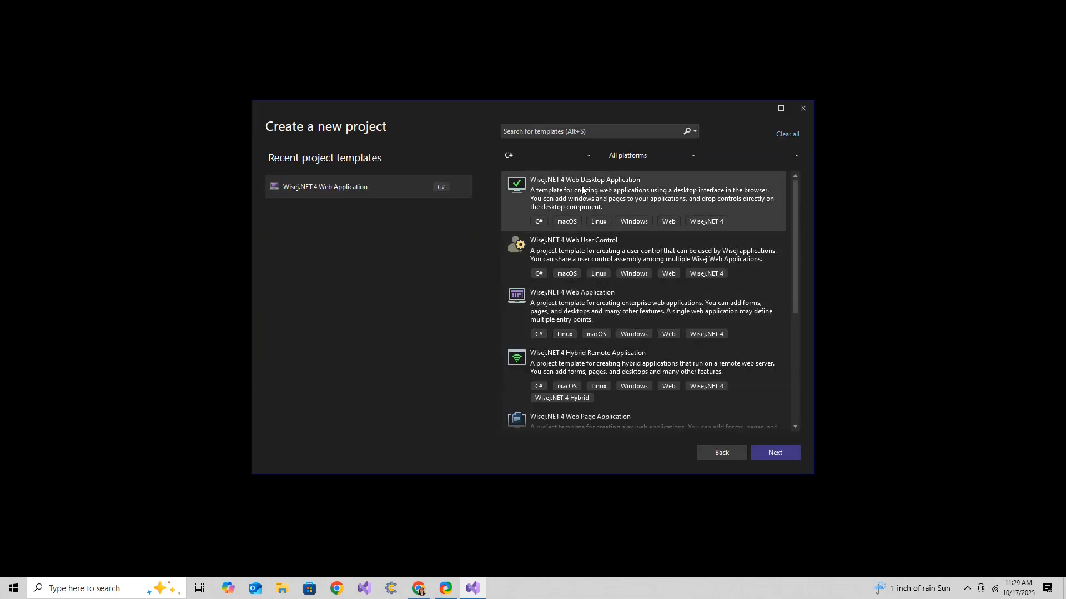
click(588, 157)
click(588, 156)
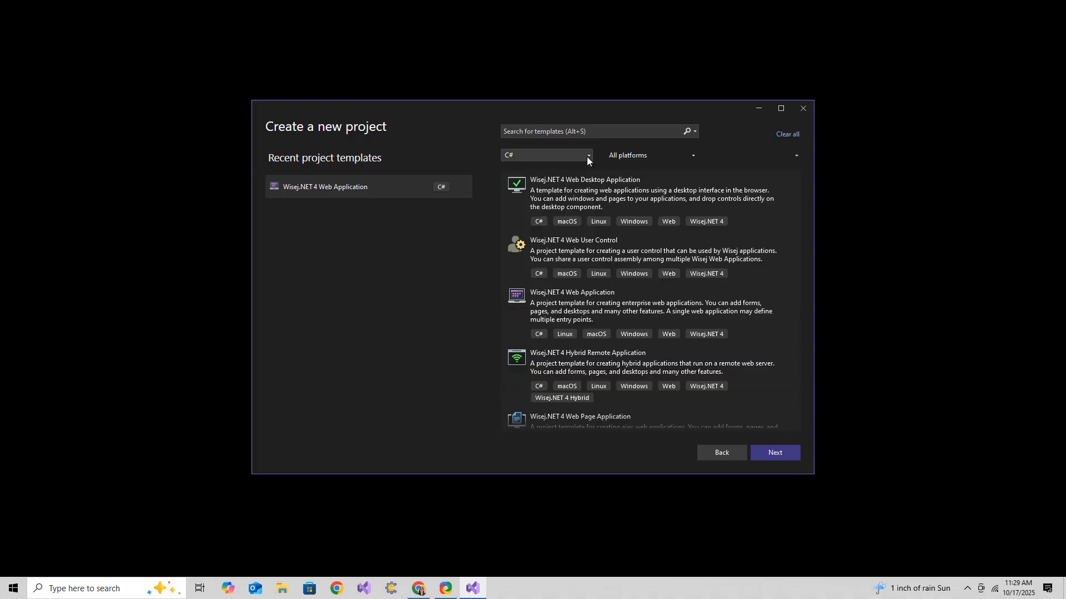
click(777, 157)
scroll(782, 244, down, 5)
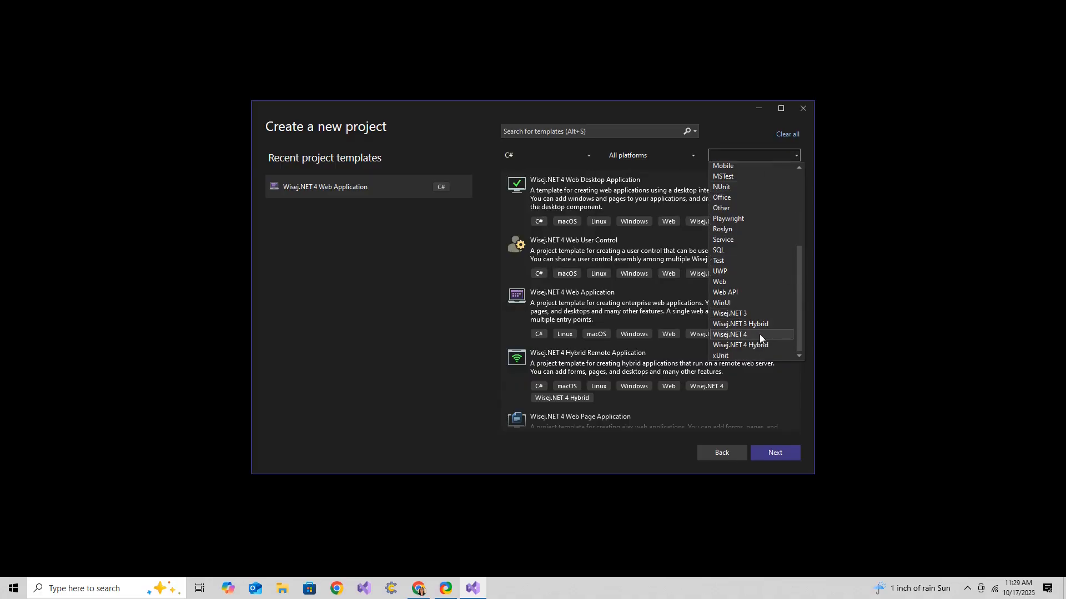
click(760, 335)
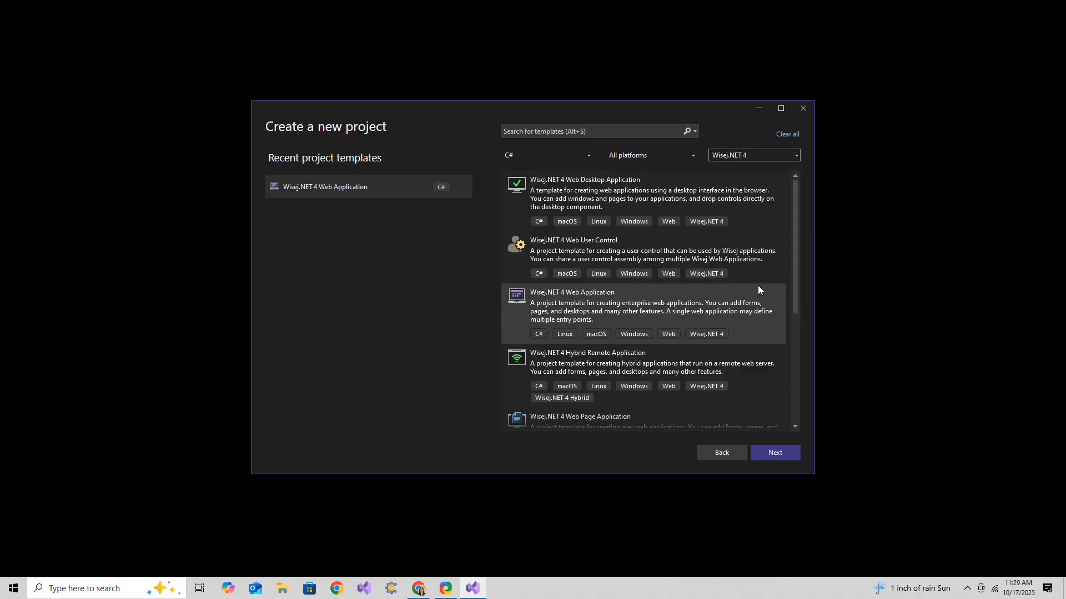
Create a Wisej.NET 4 Web Page Application with the default name, targeting .NET Framework 4.8.1 and .NET 9.
scroll(732, 327, down, 2)
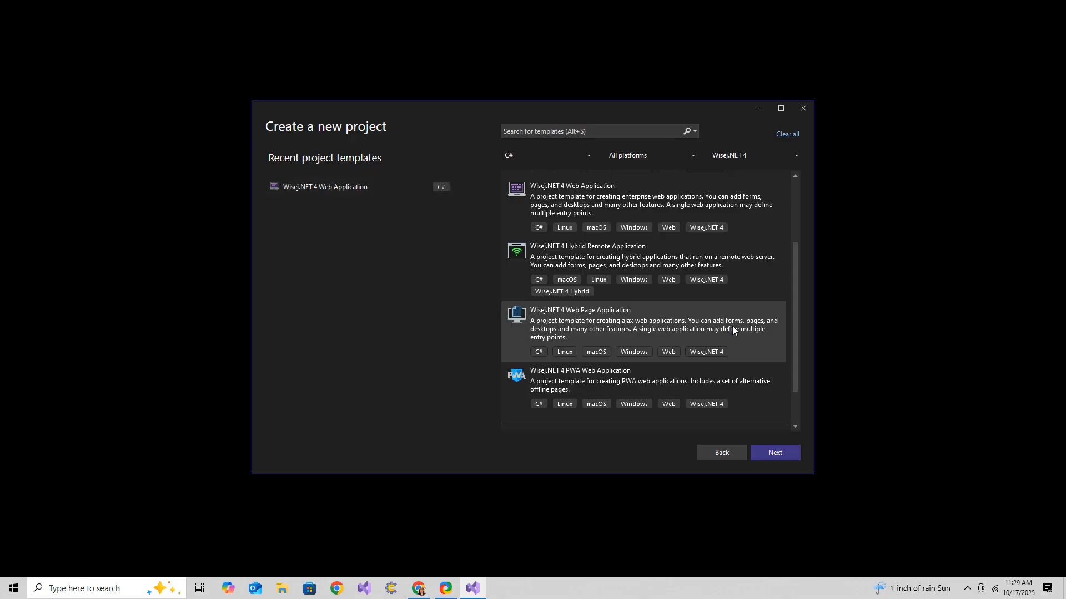
click(778, 452)
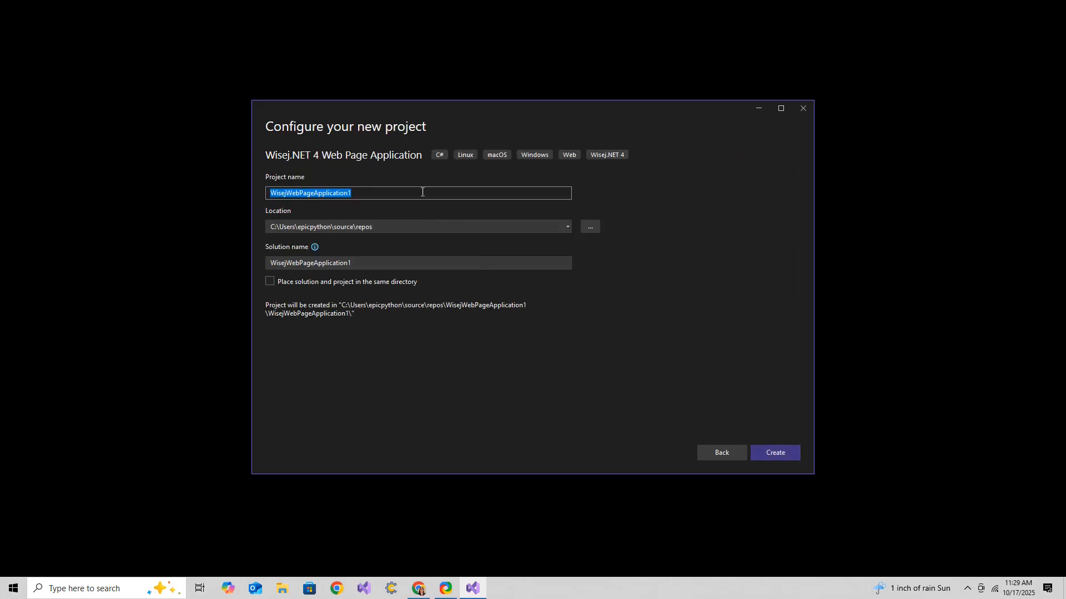
click(774, 454)
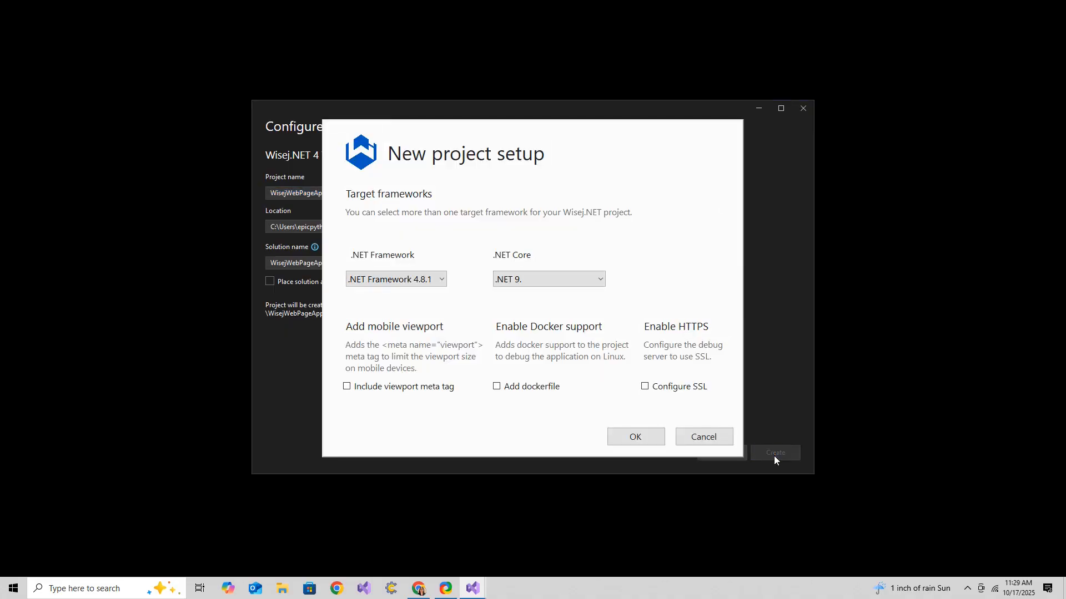
click(643, 437)
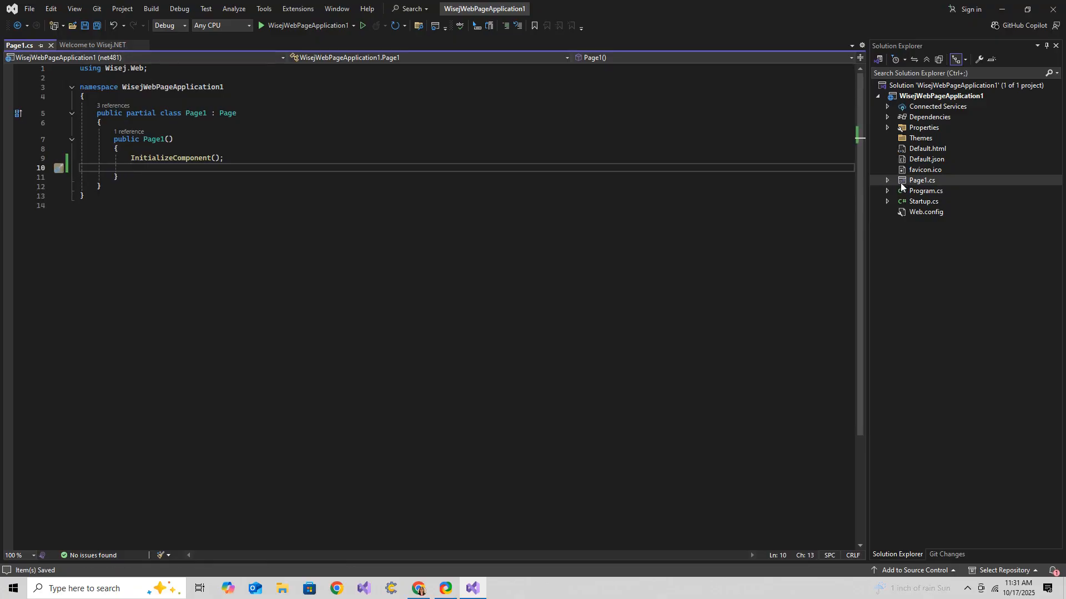
Open Page1.cs from the Solution Explorer in the designer.
click(900, 184)
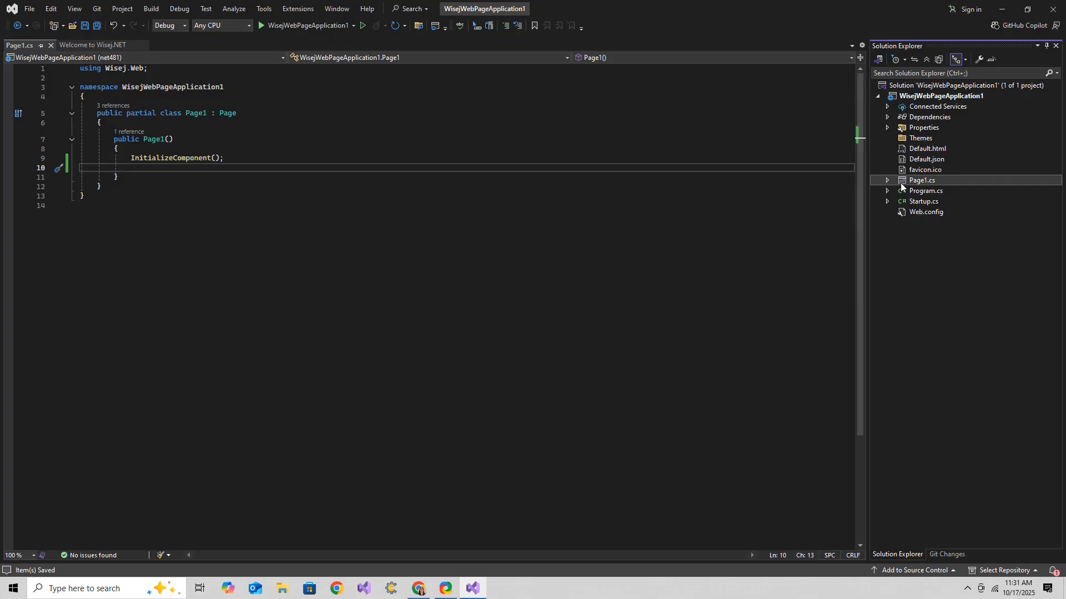
double_click(900, 182)
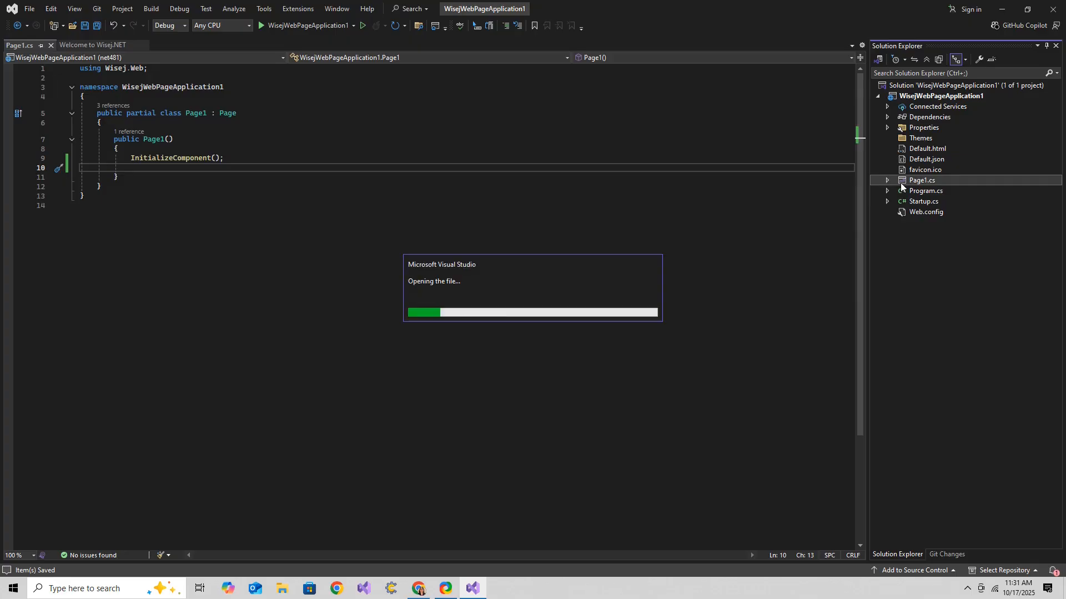